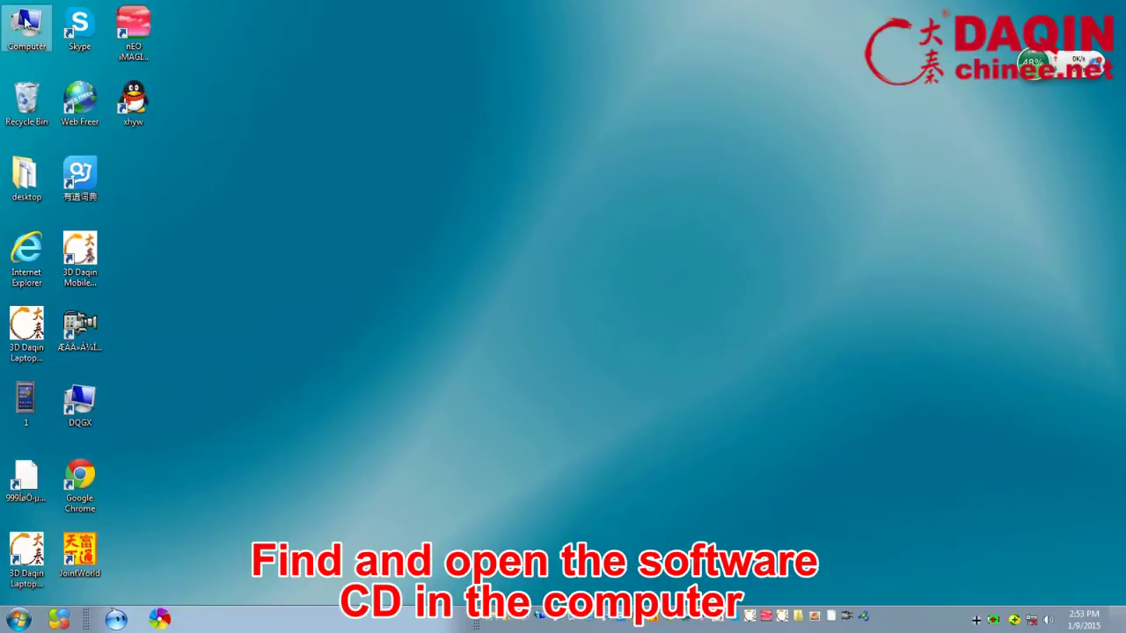
Step: Open DVD/CD-RW Drive (F:) from Computer and select the Daqin_client-V1.7 installer
double_click(26, 22)
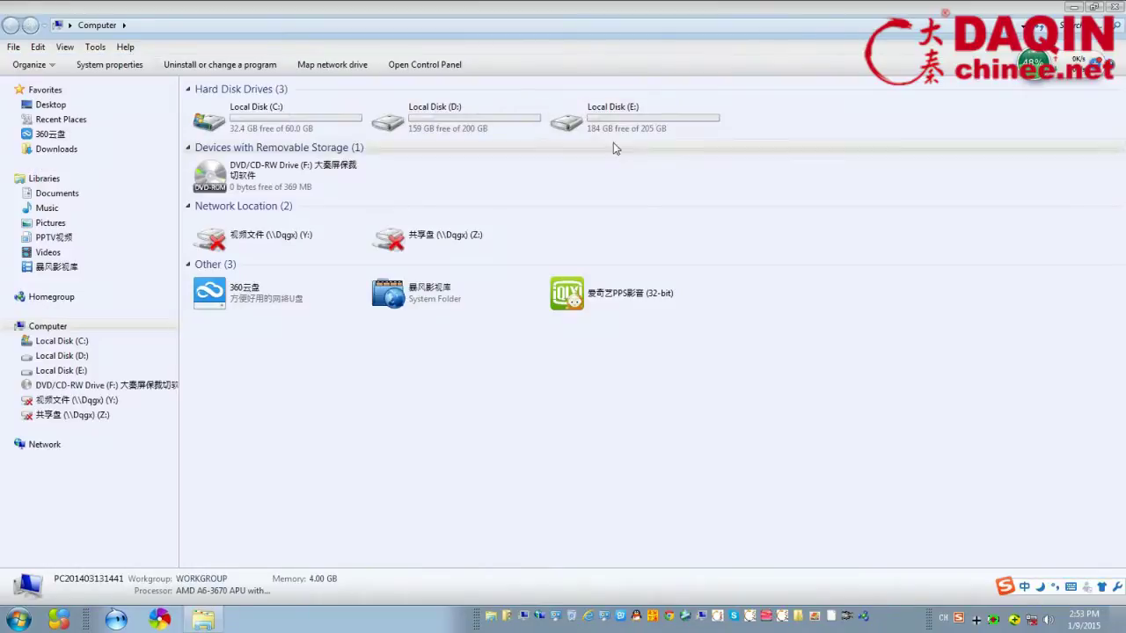
double_click(281, 180)
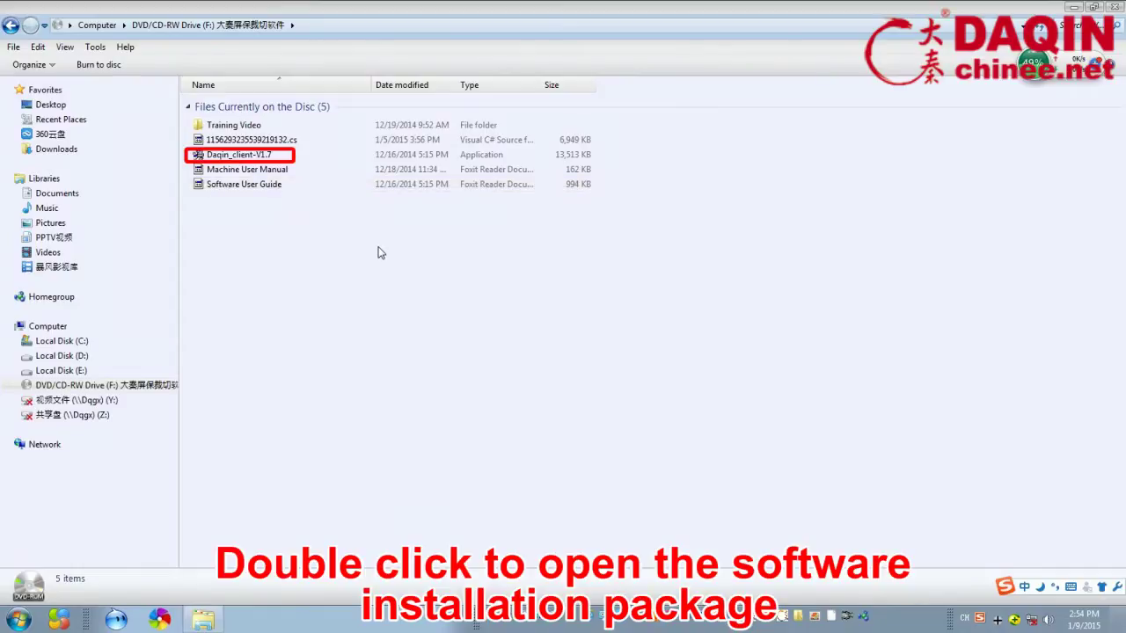
click(248, 158)
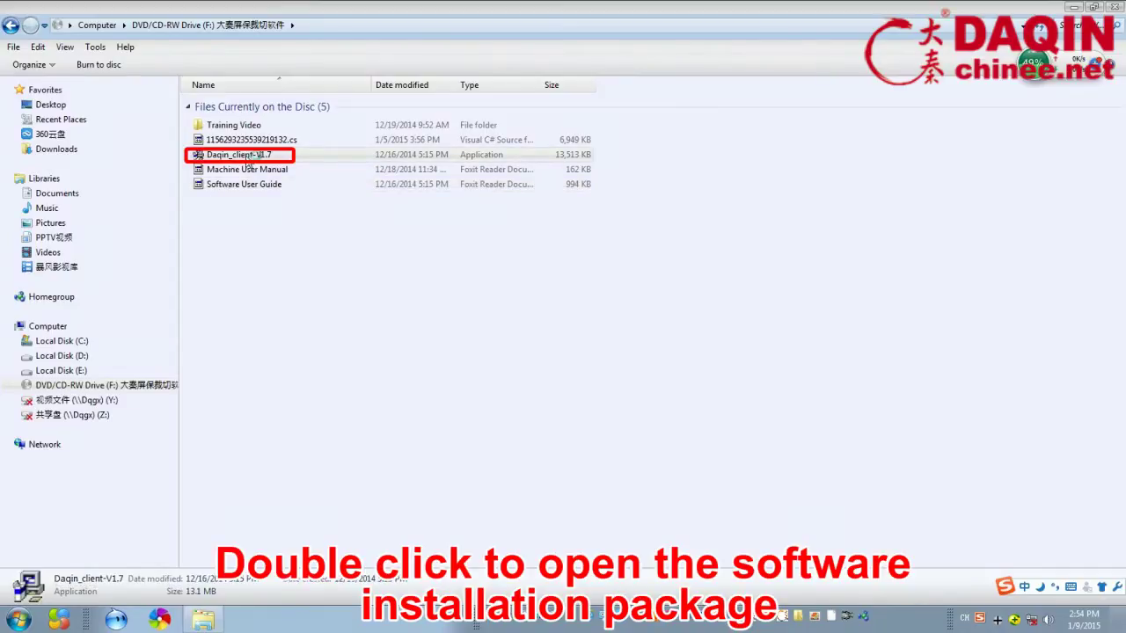
Step: Run the Daqin_client-V1.7 installer in English and accept the license agreement
double_click(248, 157)
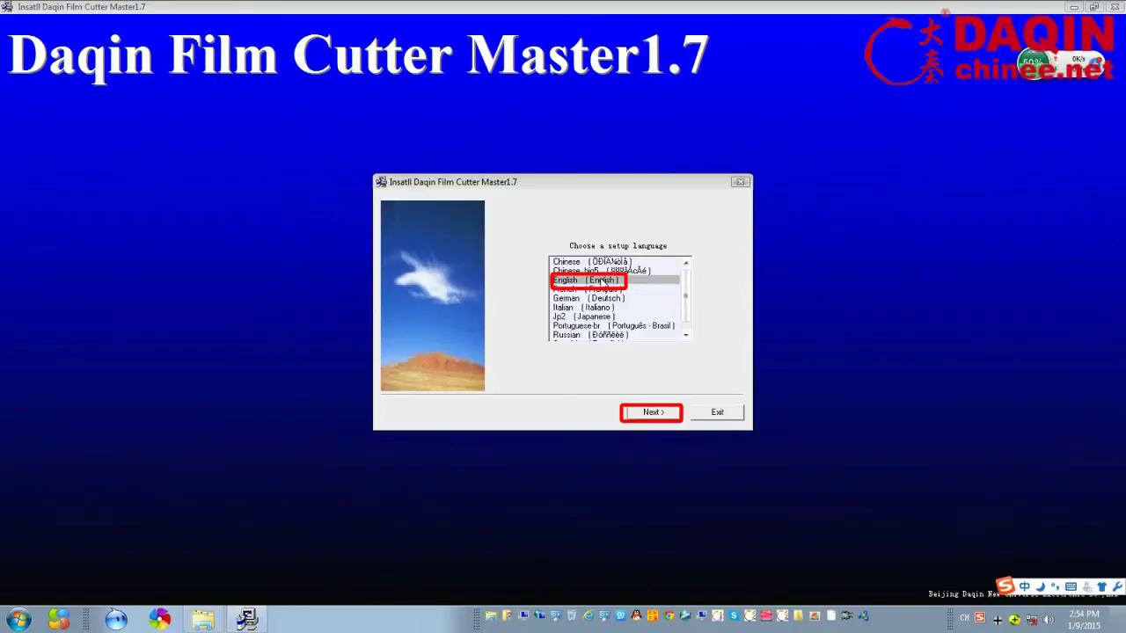
click(658, 417)
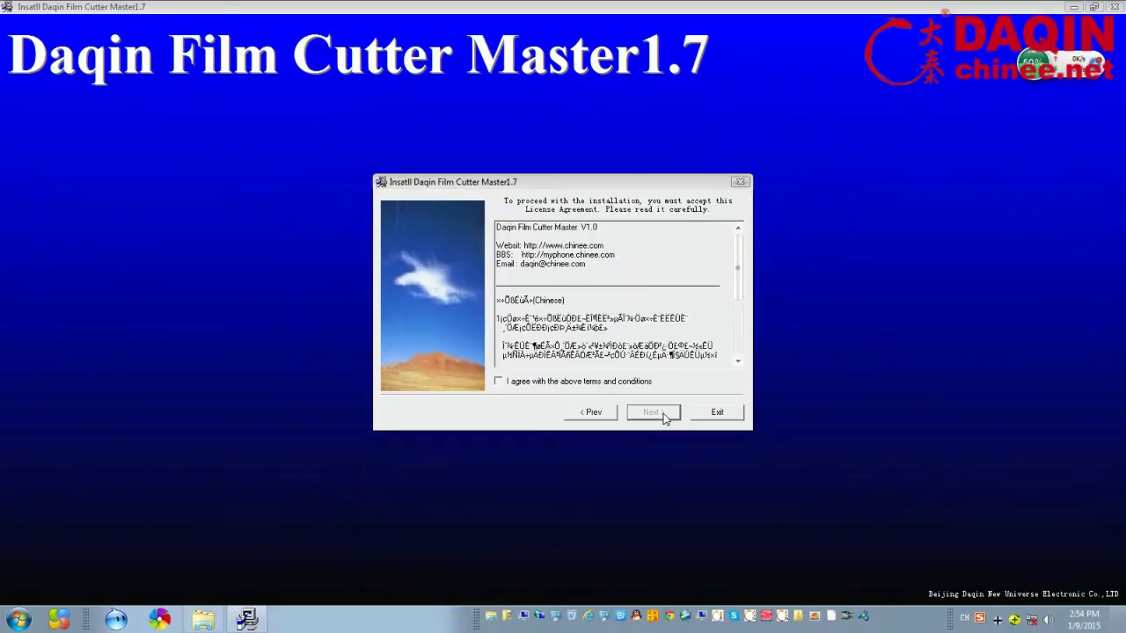
click(498, 382)
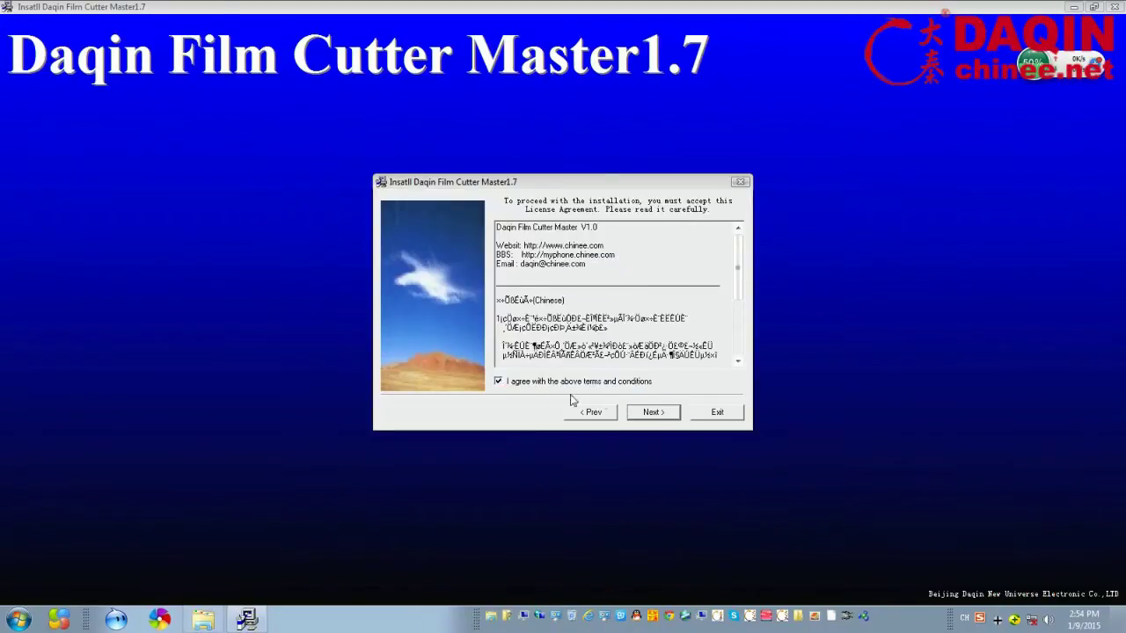
click(652, 412)
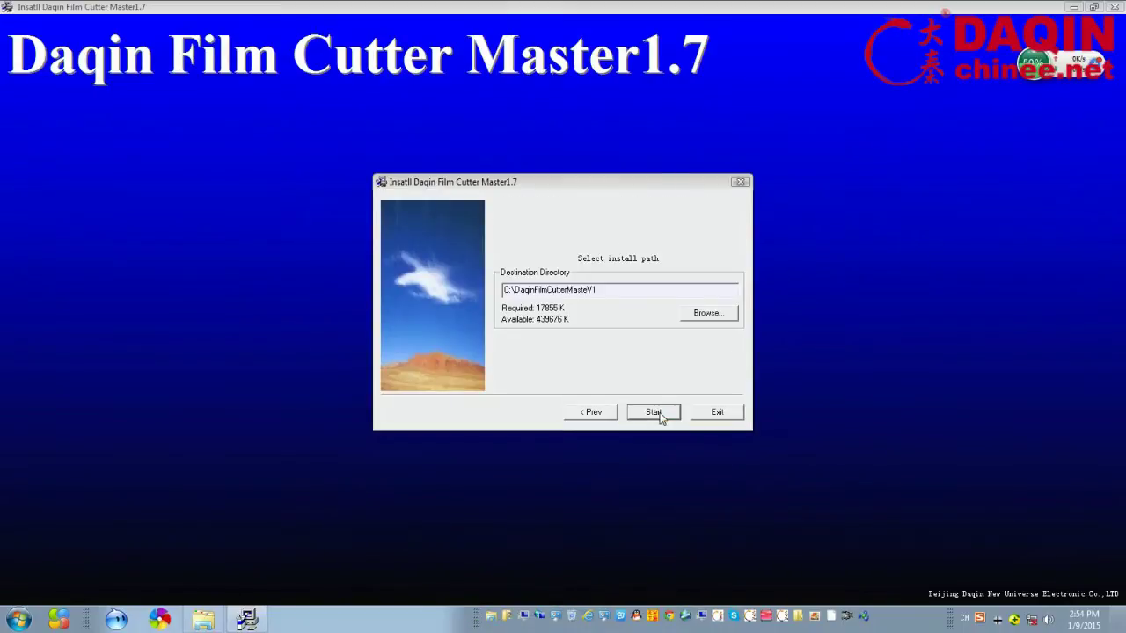
Step: Set the install location to Local Disk (E:), install, and close the finished installer
drag(605, 290, 519, 291)
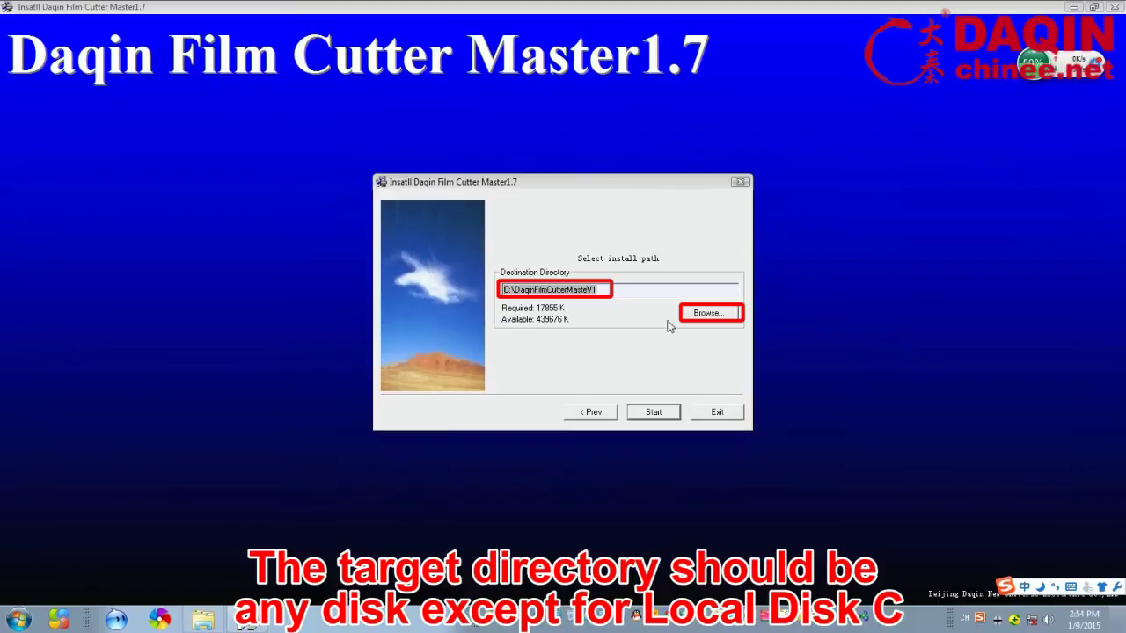
click(708, 313)
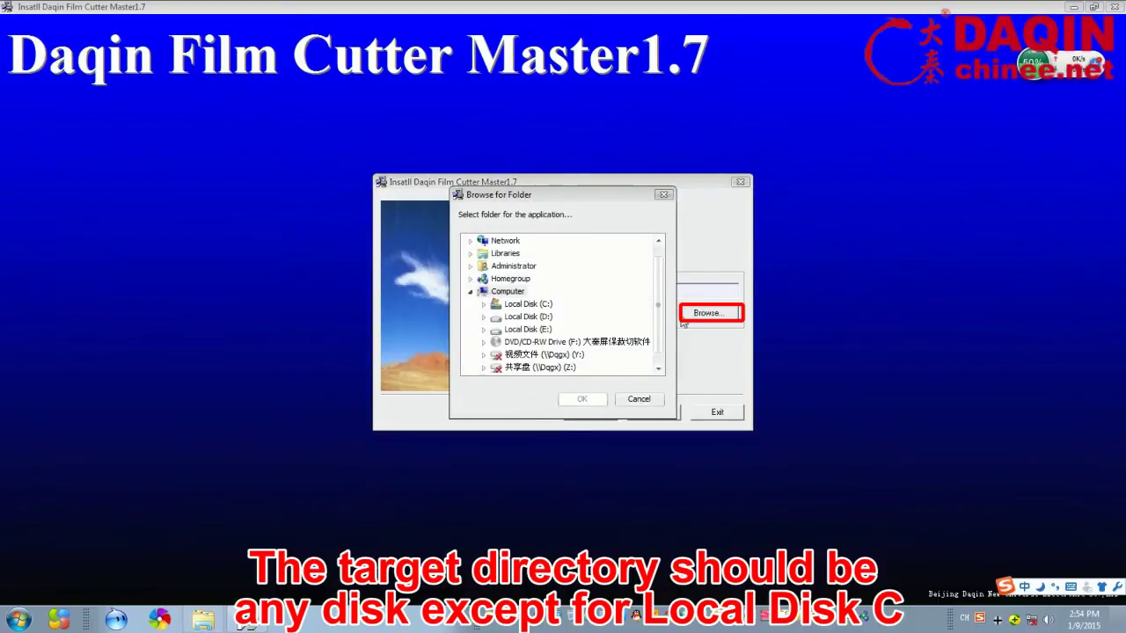
click(528, 328)
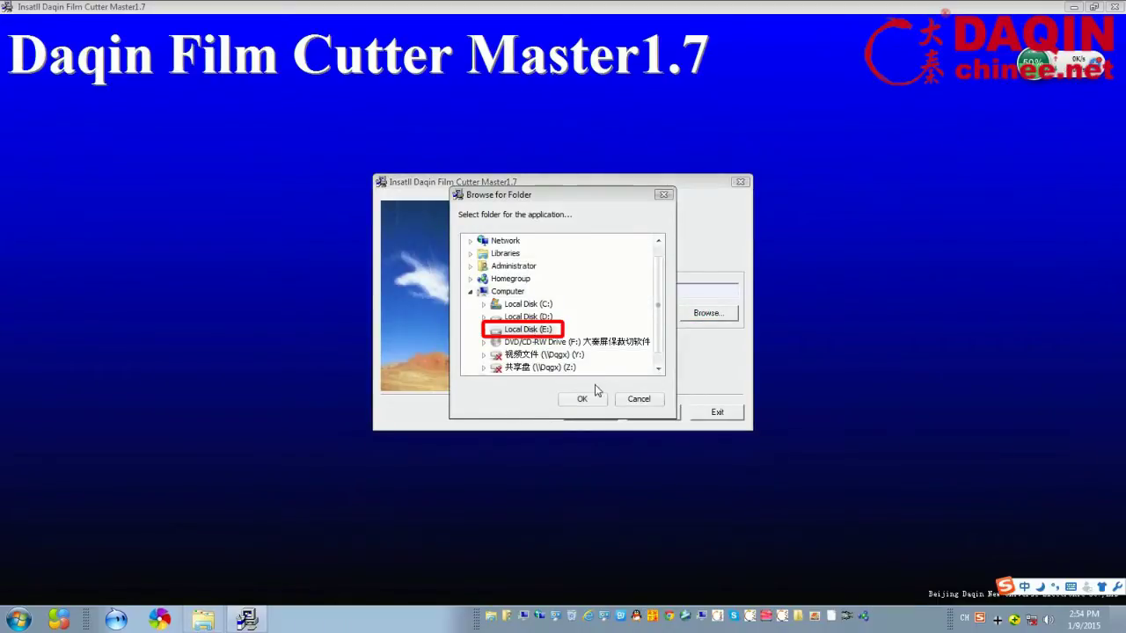
click(581, 399)
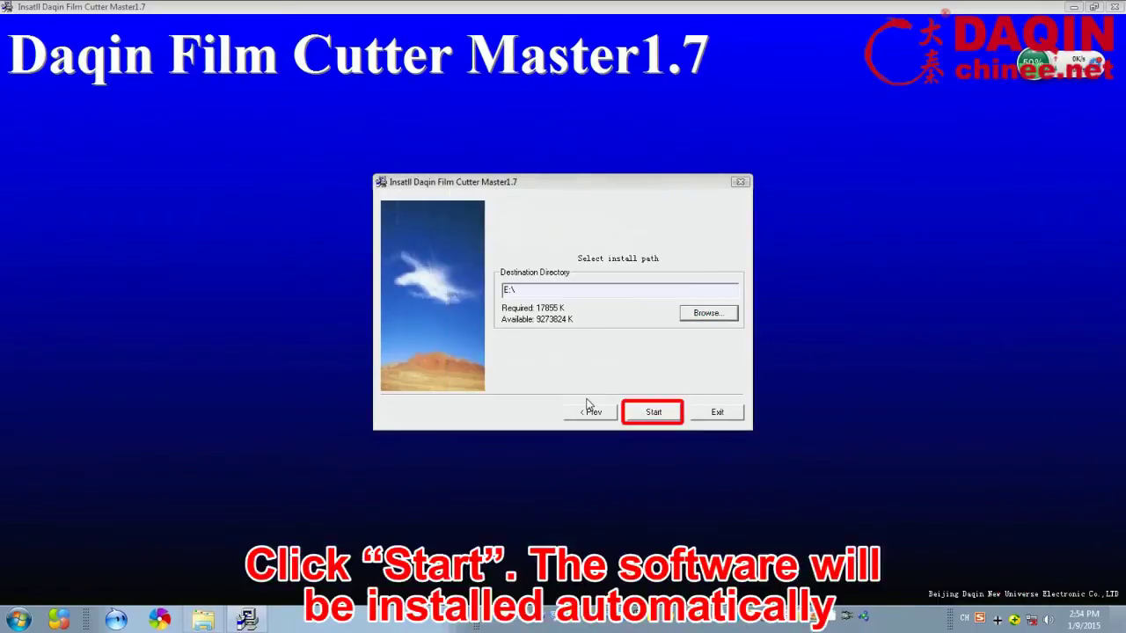
click(658, 414)
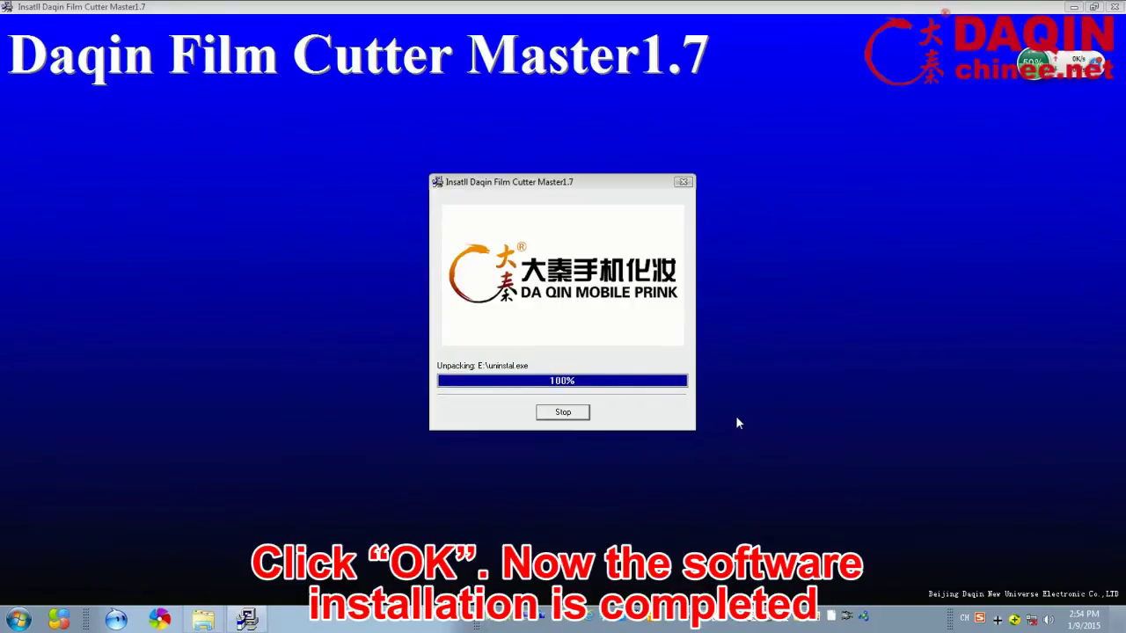
click(564, 412)
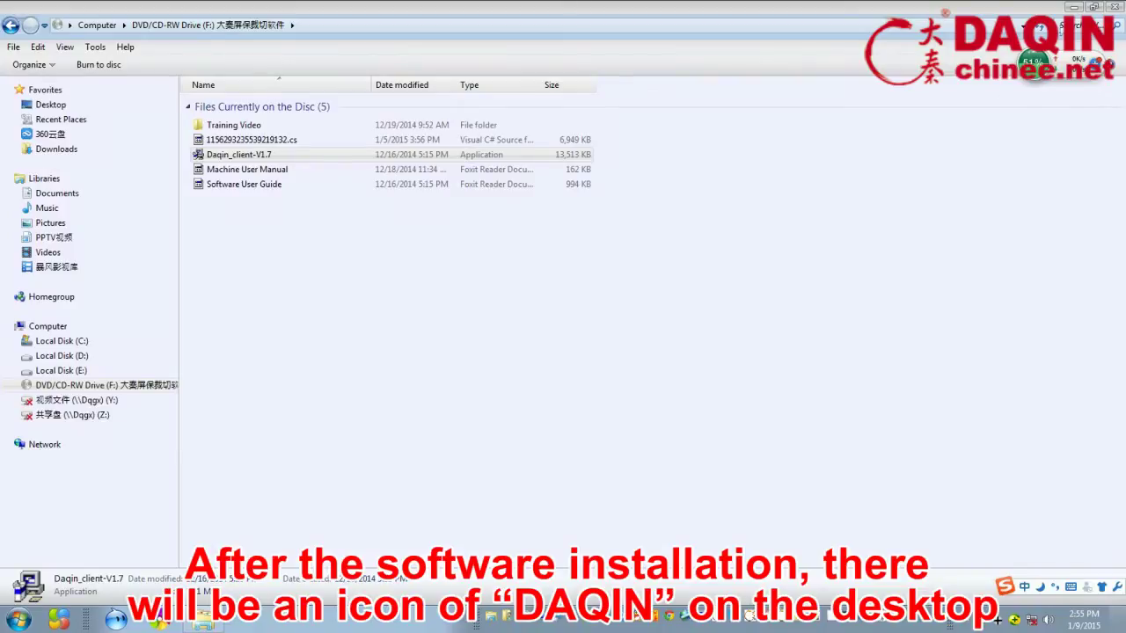
Step: Close the disc's Explorer window to show the desktop with the DAQIN shortcut
click(1113, 7)
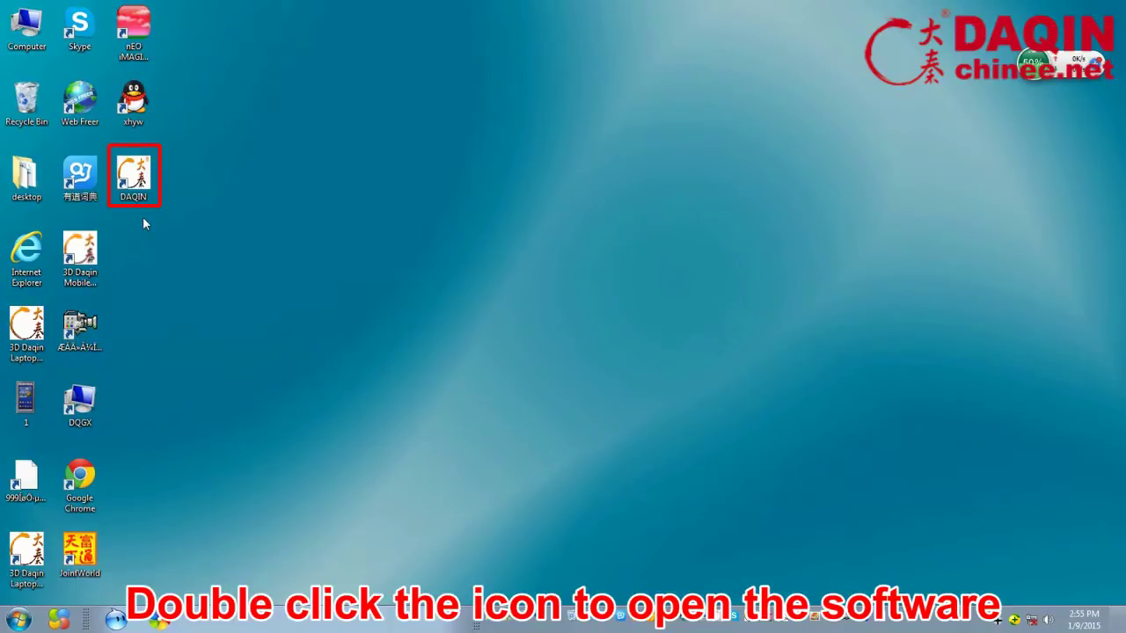
Step: Launch Daqin Film Cutter Master from the DAQIN icon and open the Images template editor
double_click(141, 182)
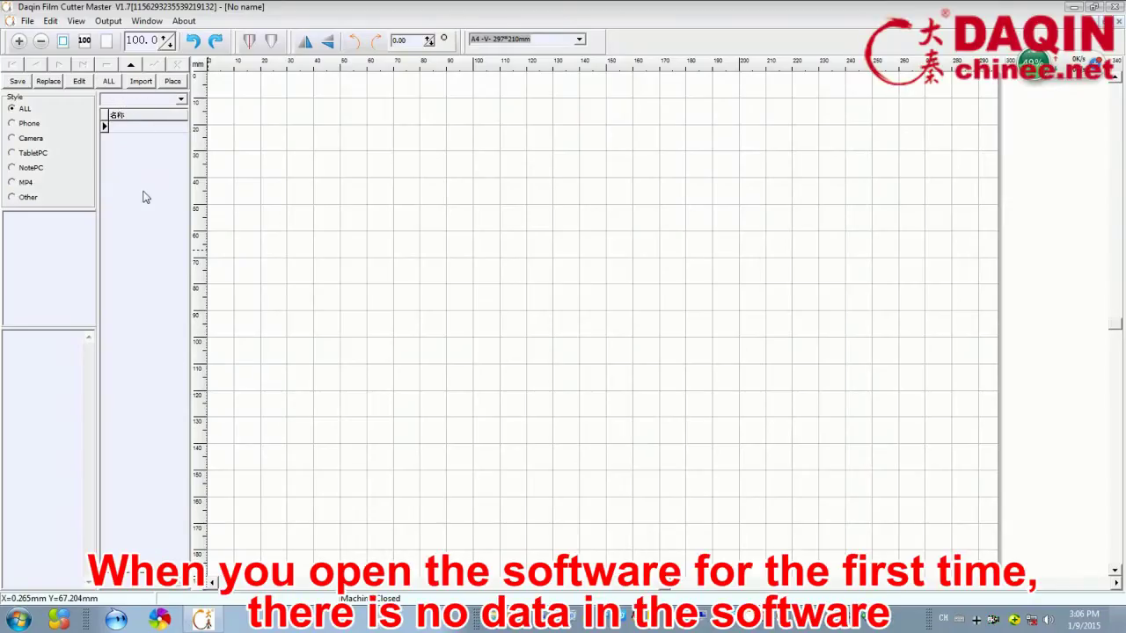
click(79, 82)
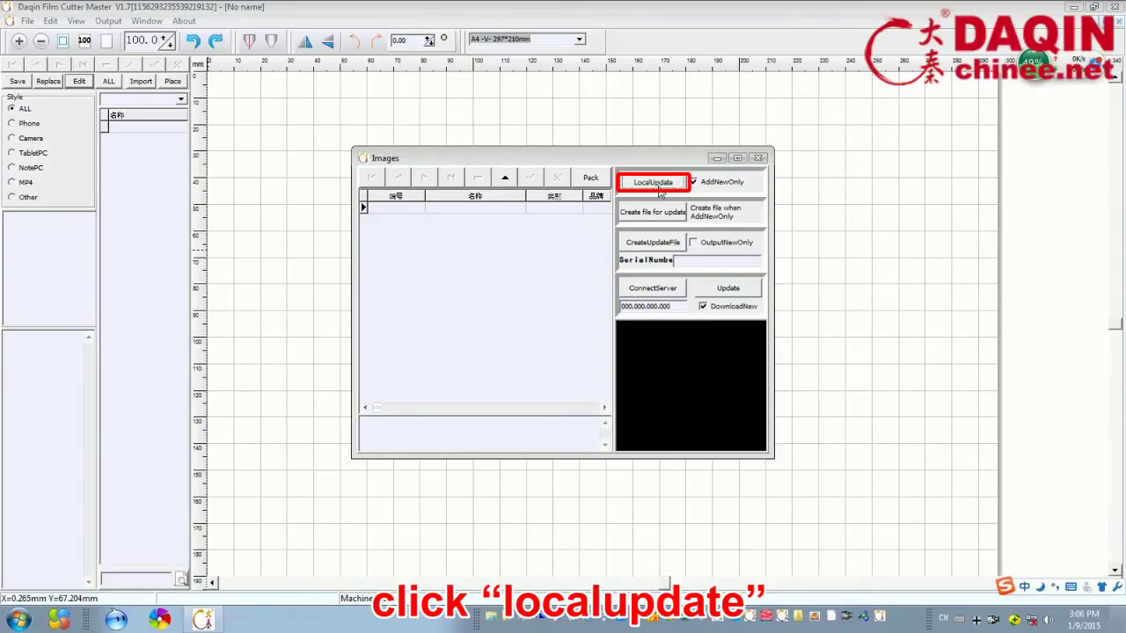
Step: Import the .cs template data file from drive F: via LocalUpdate, adding 2437 templates
click(655, 185)
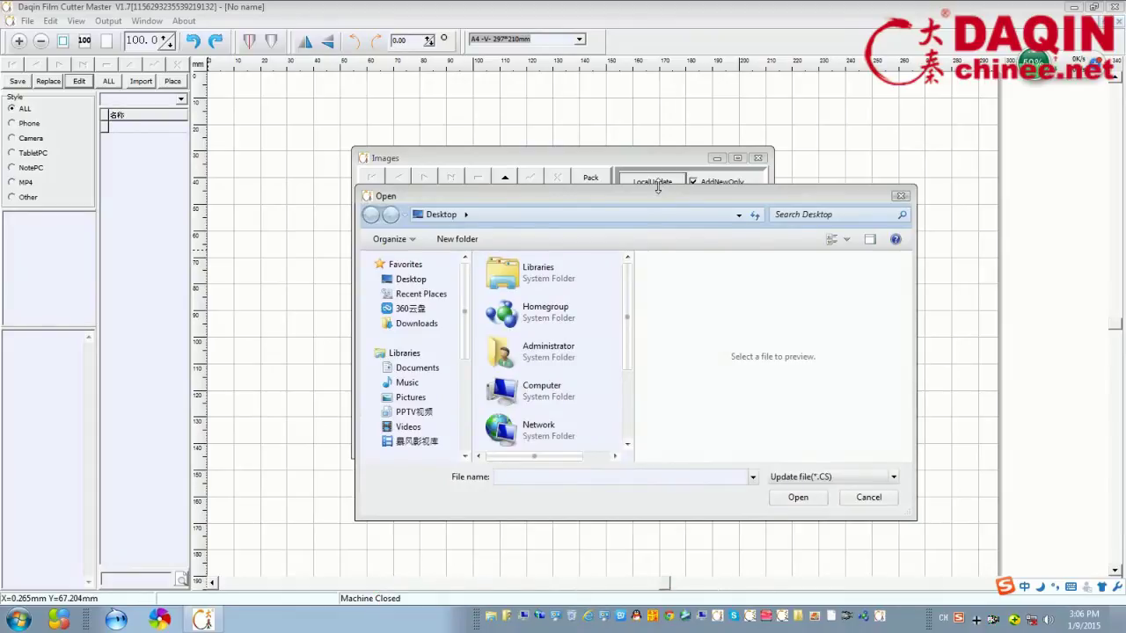
drag(467, 334, 467, 415)
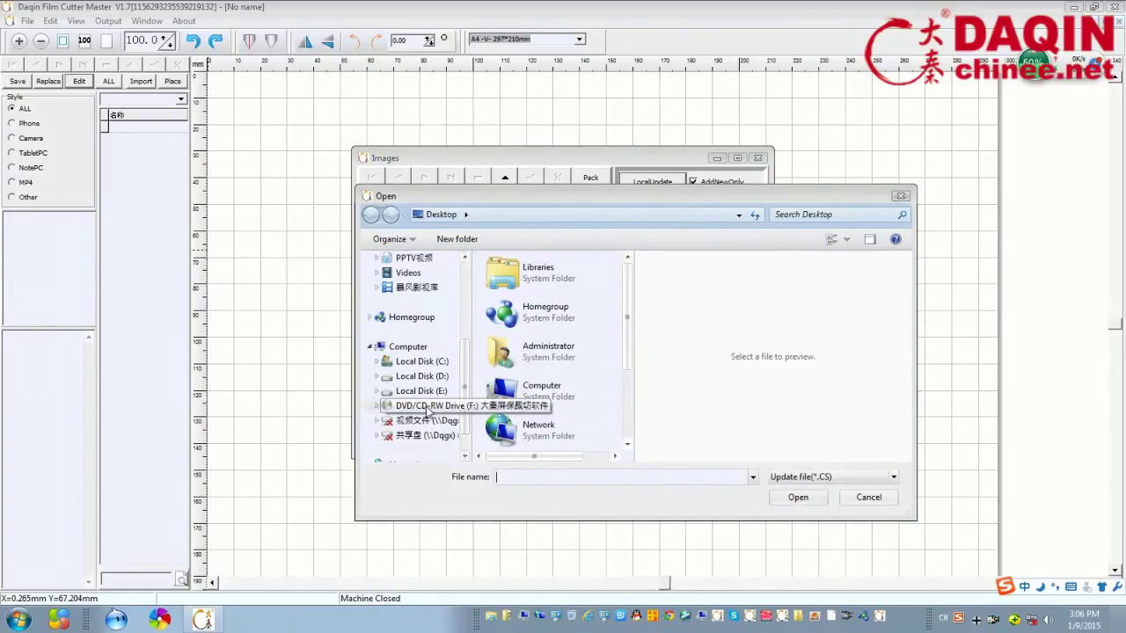
click(424, 406)
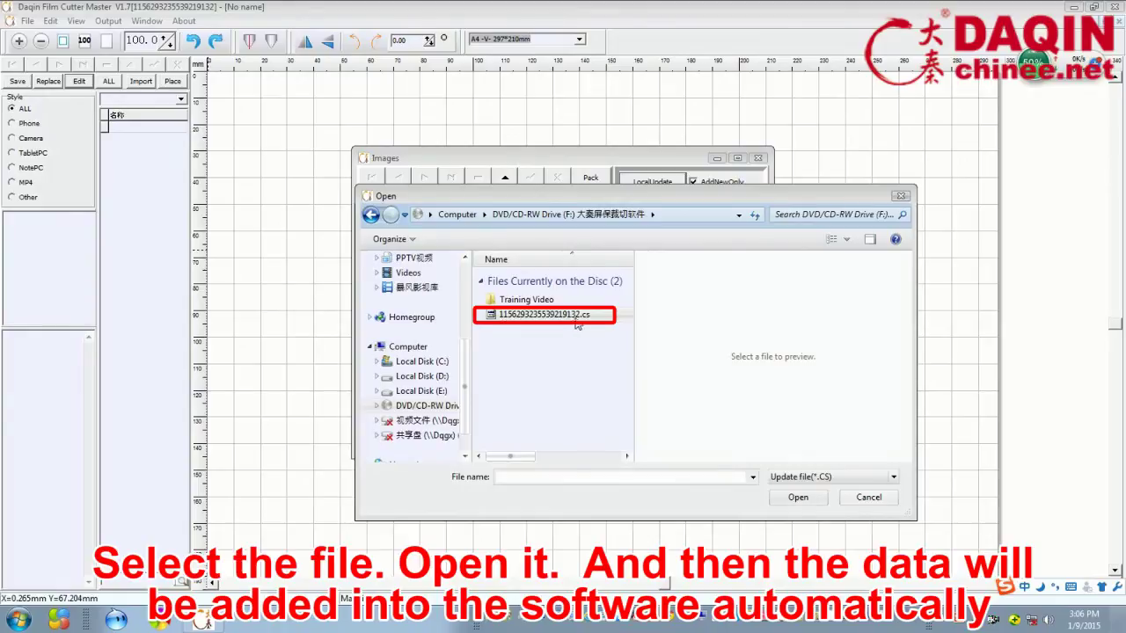
click(542, 315)
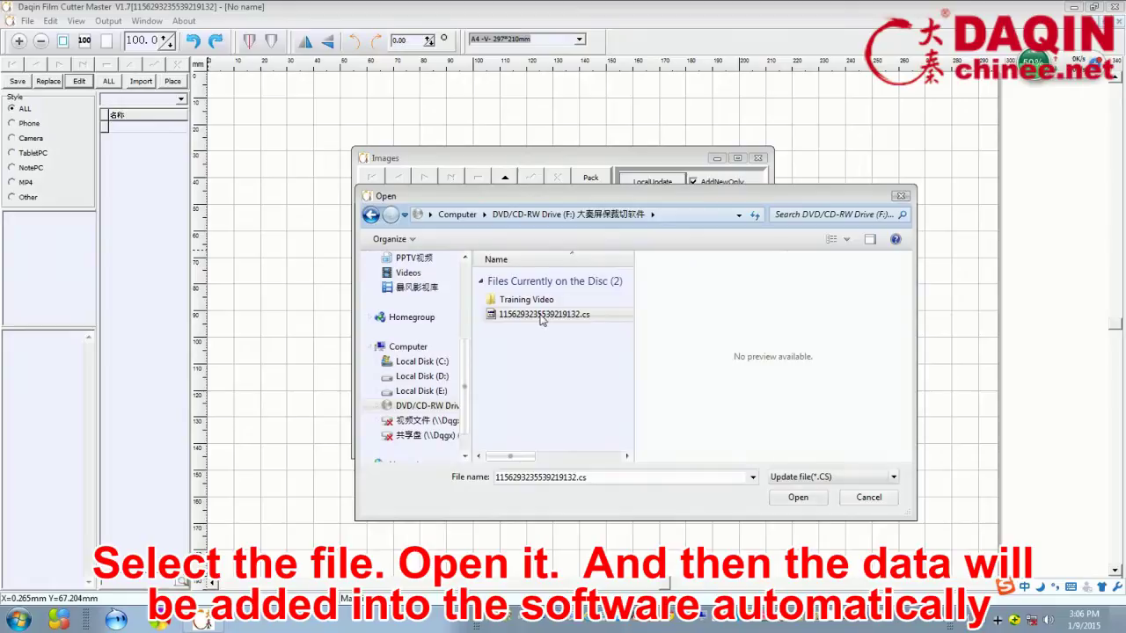
click(796, 500)
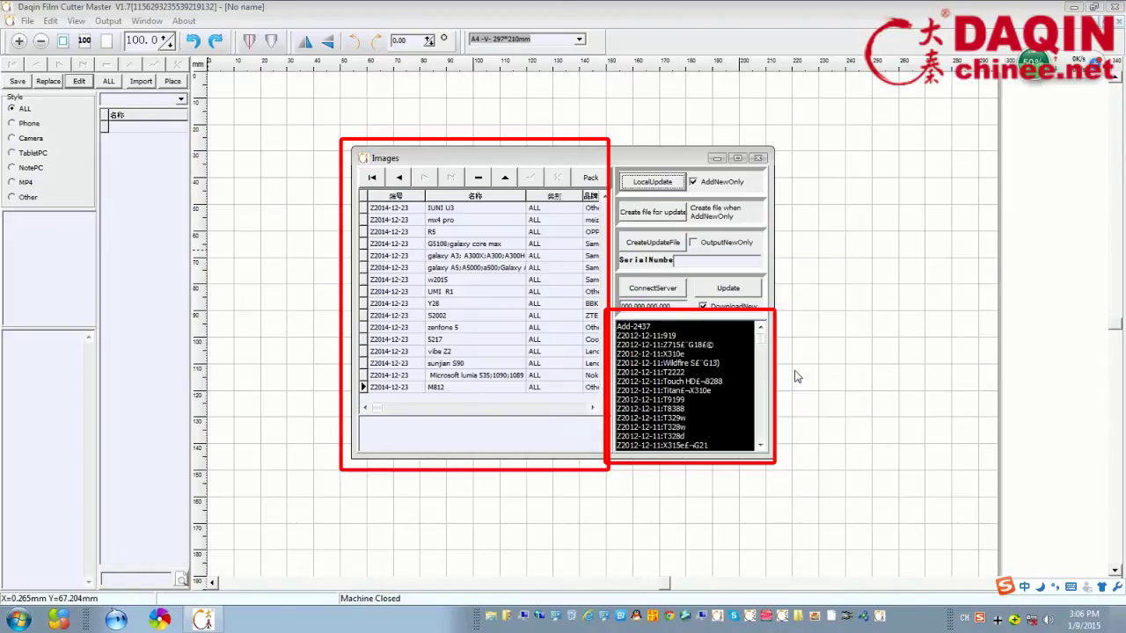
Step: Close the Images editor, dismiss the message, and search the model list for iphone 6
click(760, 159)
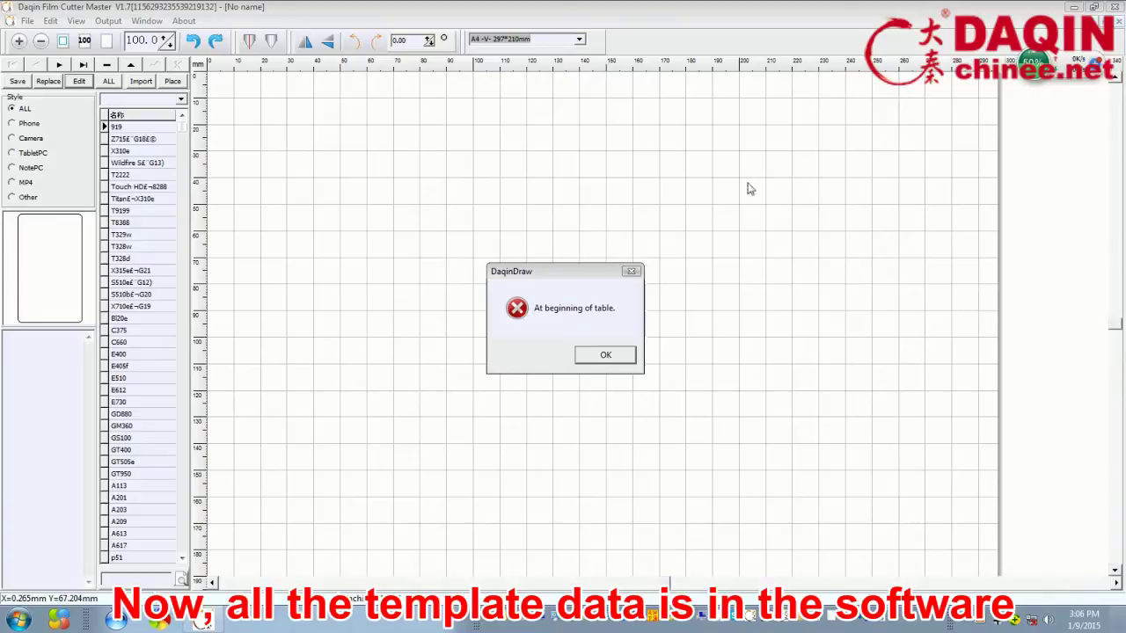
click(631, 271)
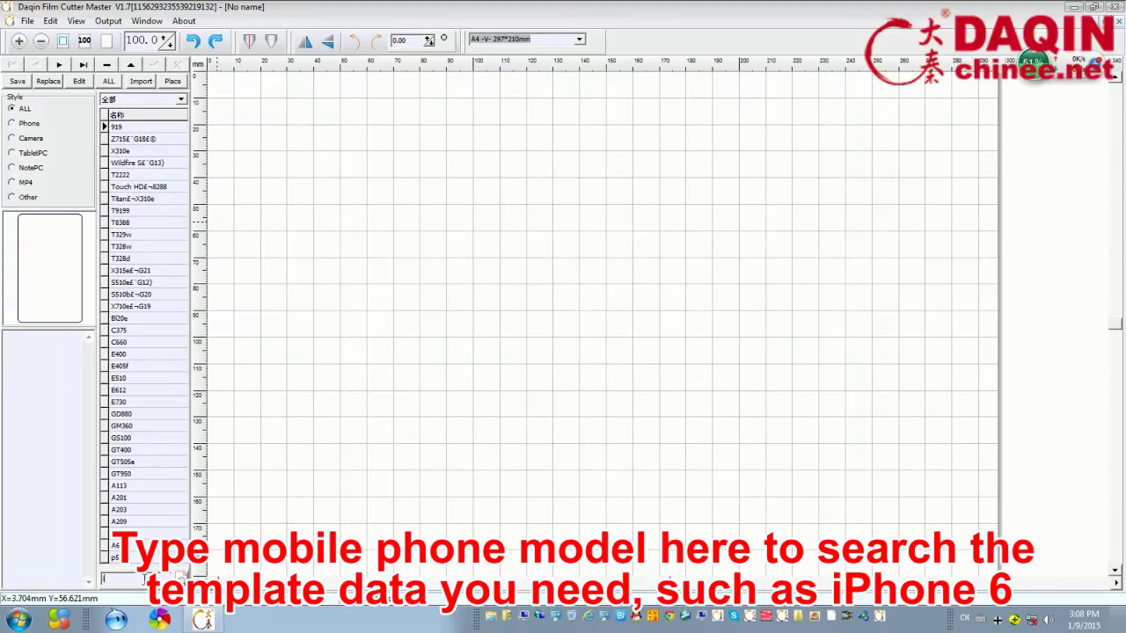
text(iphone 6)
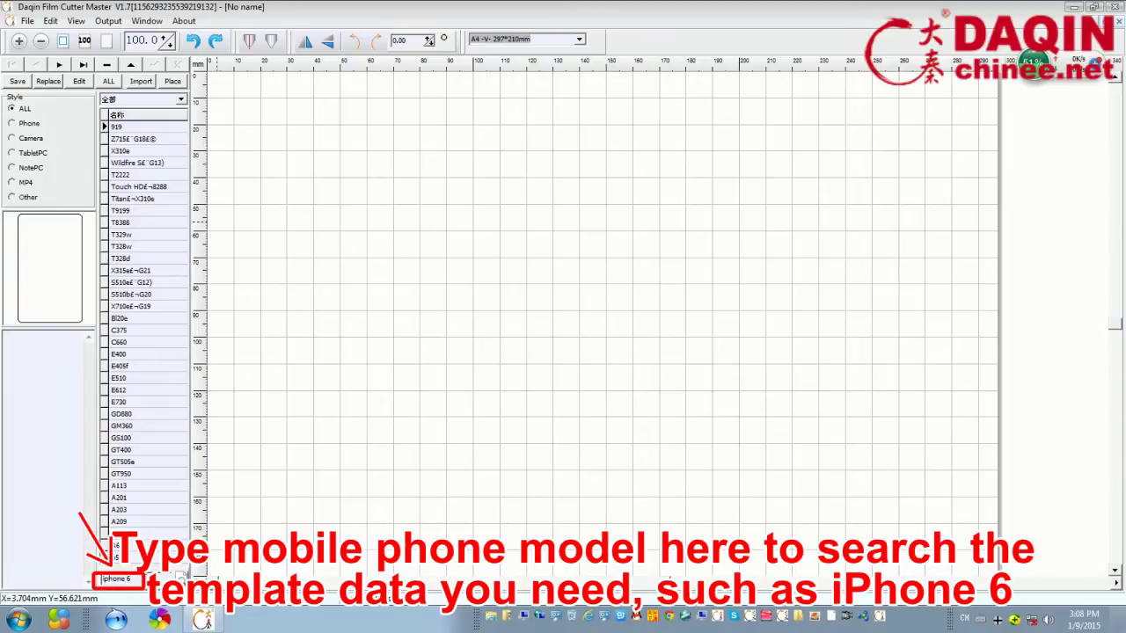
click(181, 582)
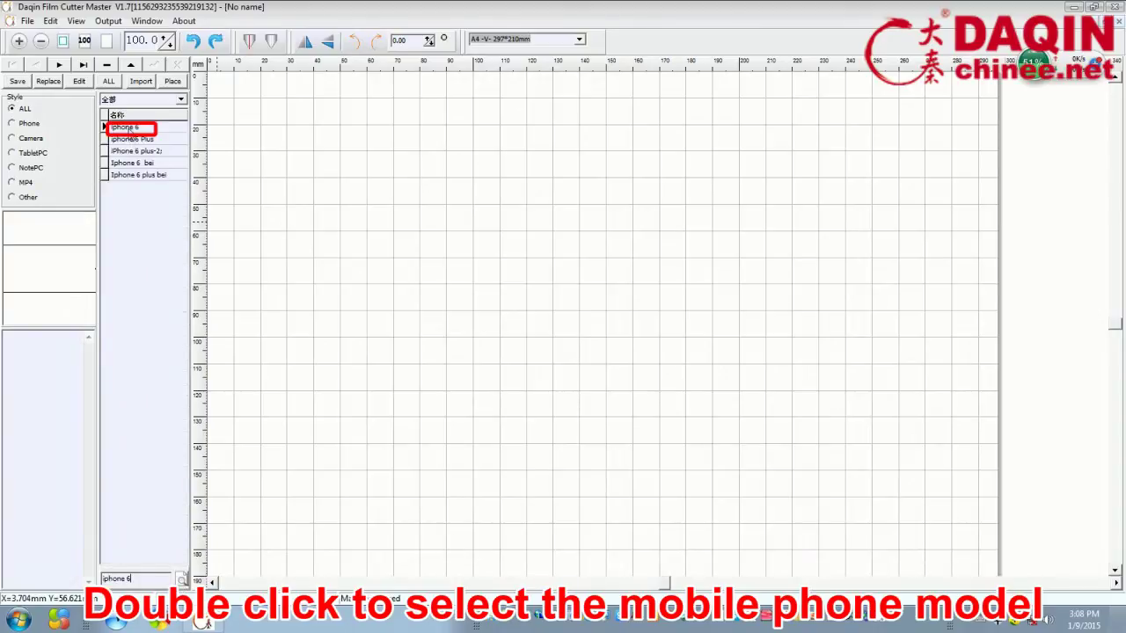
Step: Load the iphone 6 template onto the canvas and box-select its outline
double_click(147, 130)
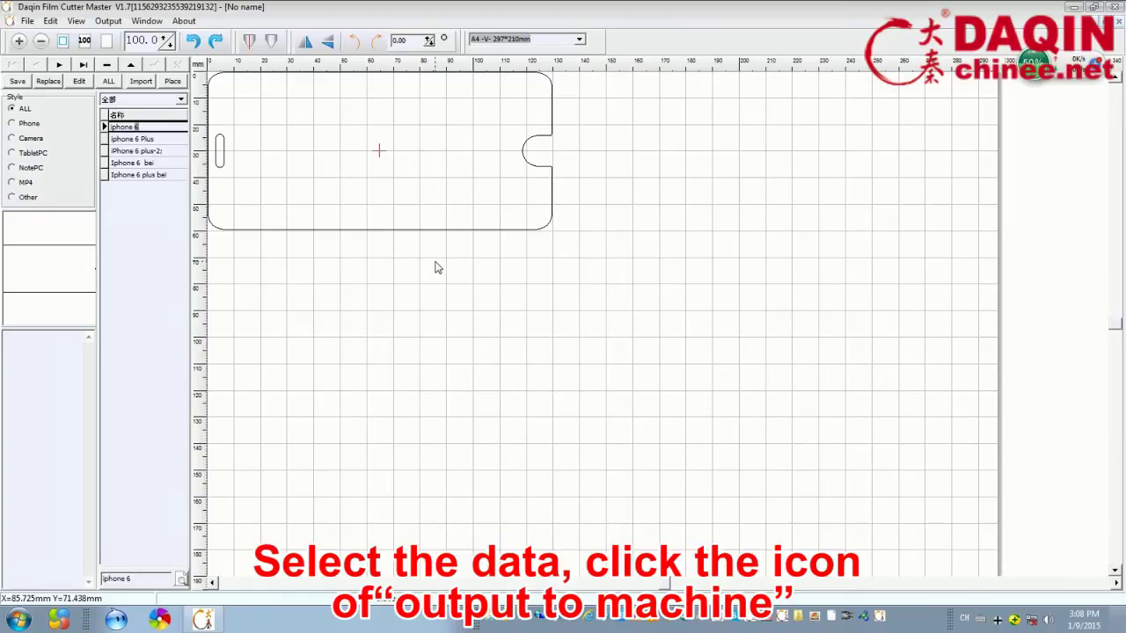
drag(603, 278, 232, 75)
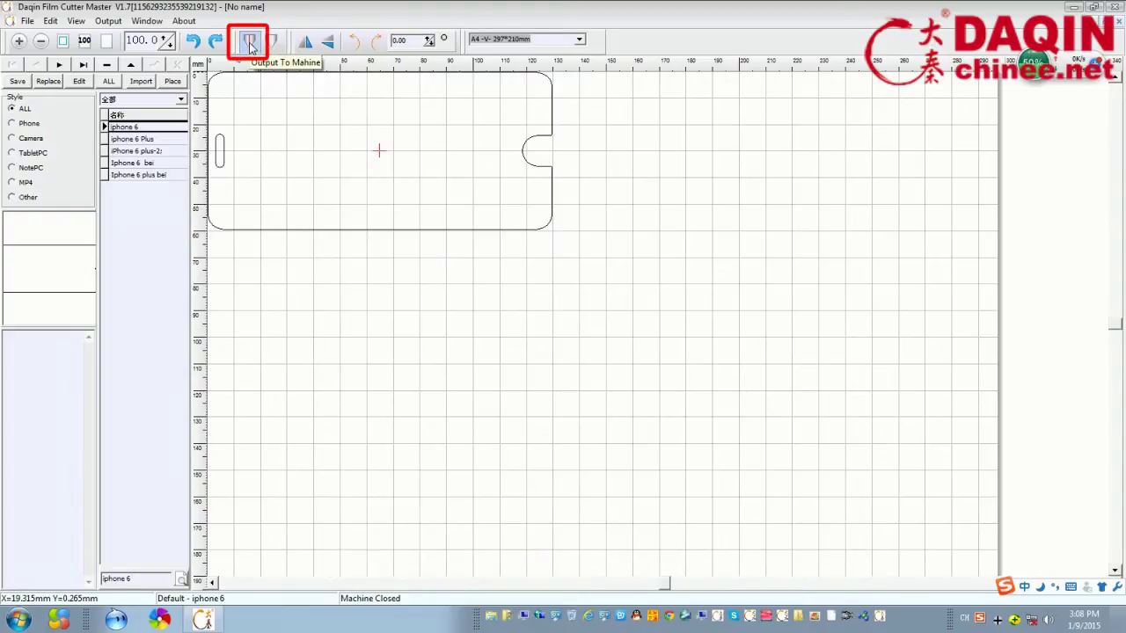
Step: Place the laser start point near the corner, output the iphone 6 outline, and close Output
click(250, 44)
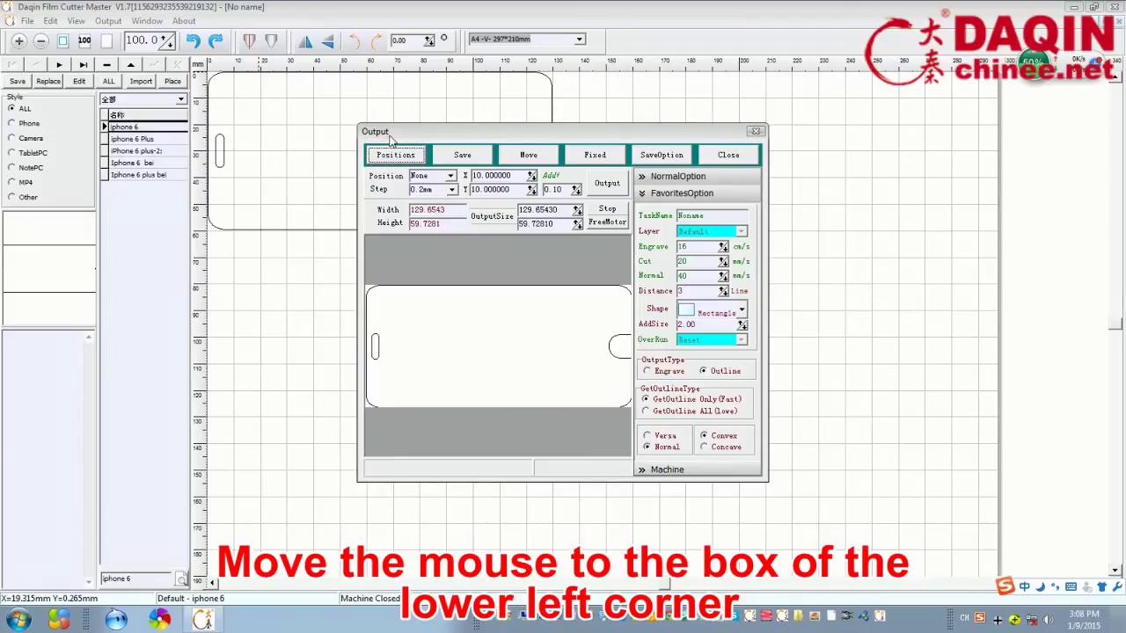
mouse_move(376, 259)
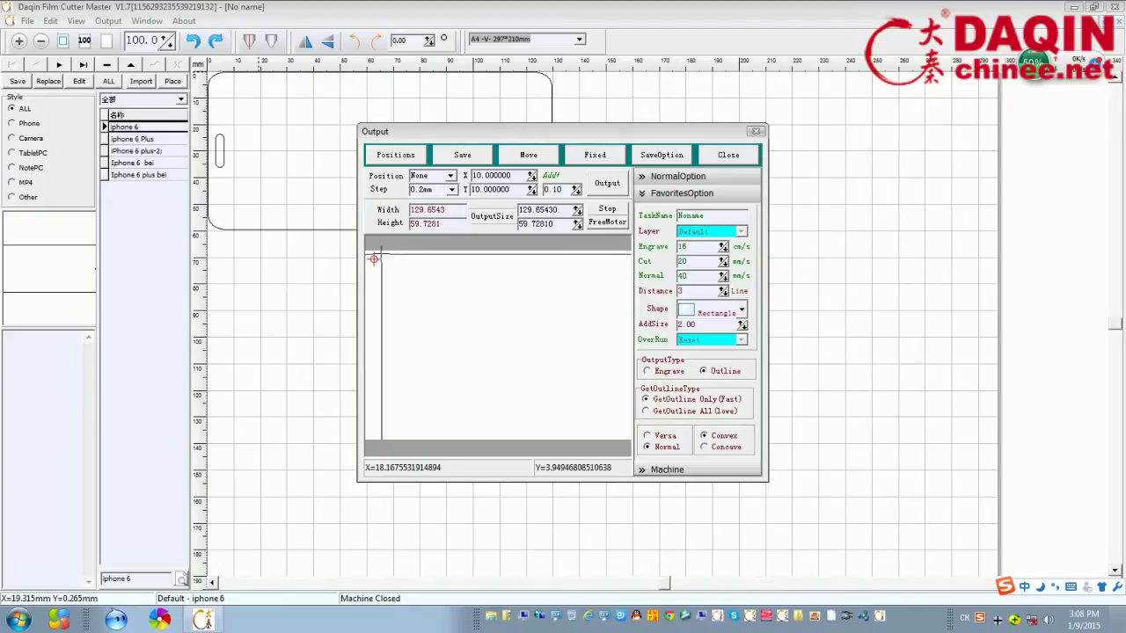
click(373, 259)
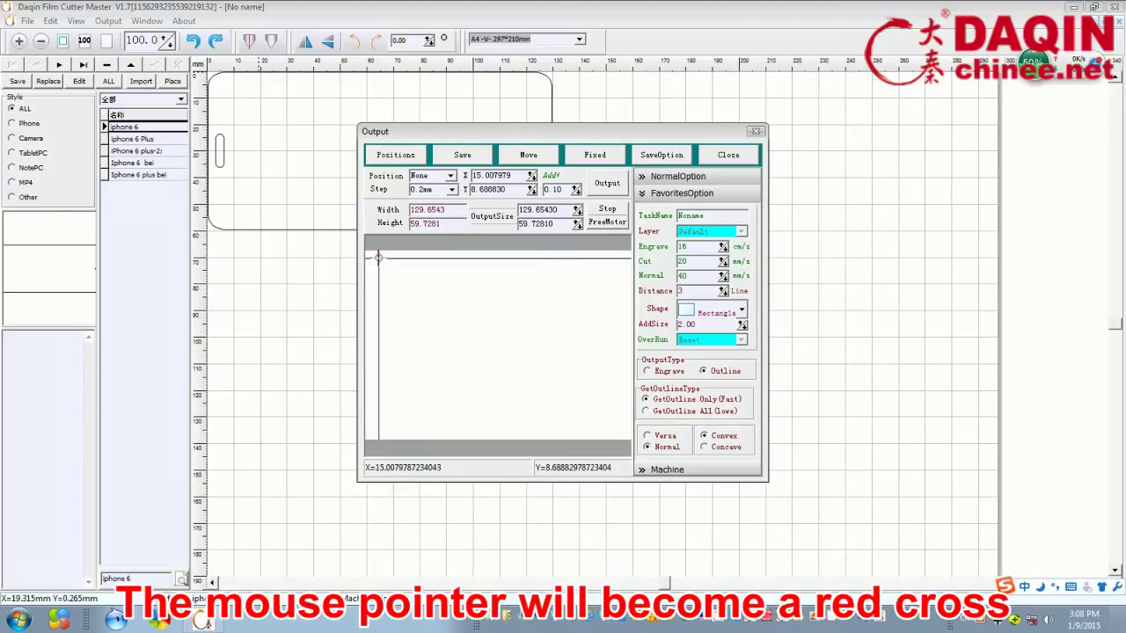
click(372, 258)
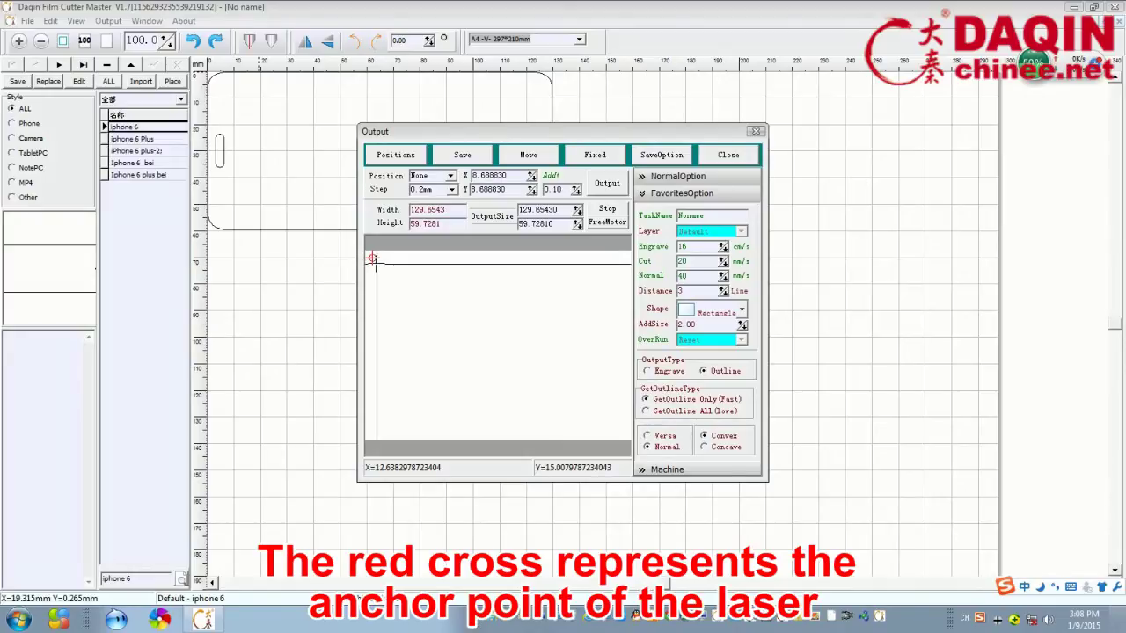
click(377, 258)
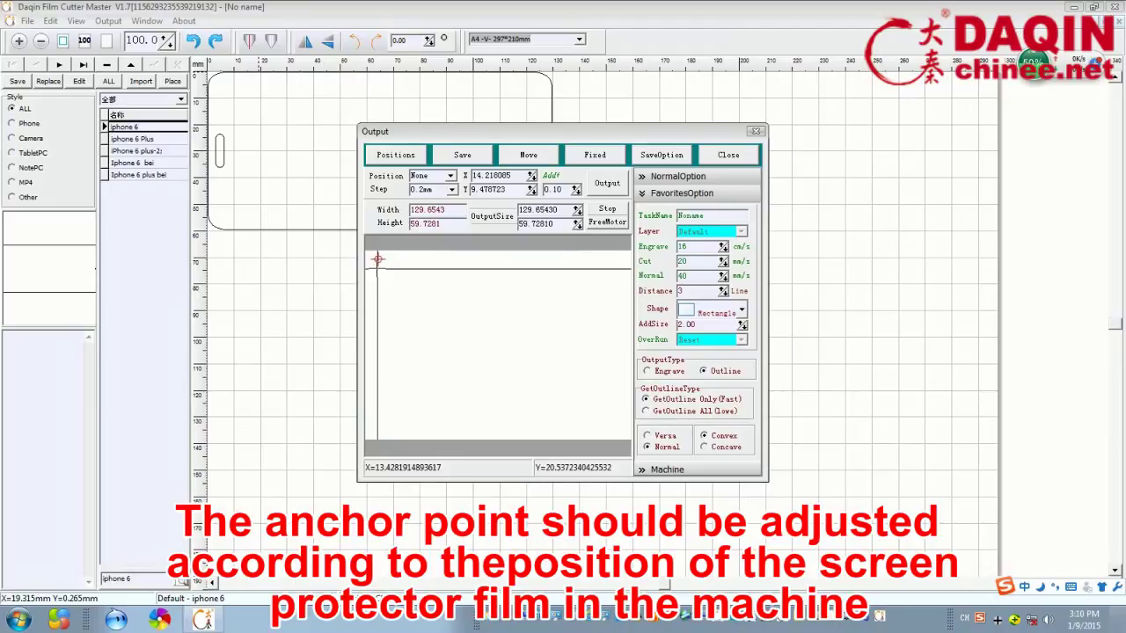
click(373, 260)
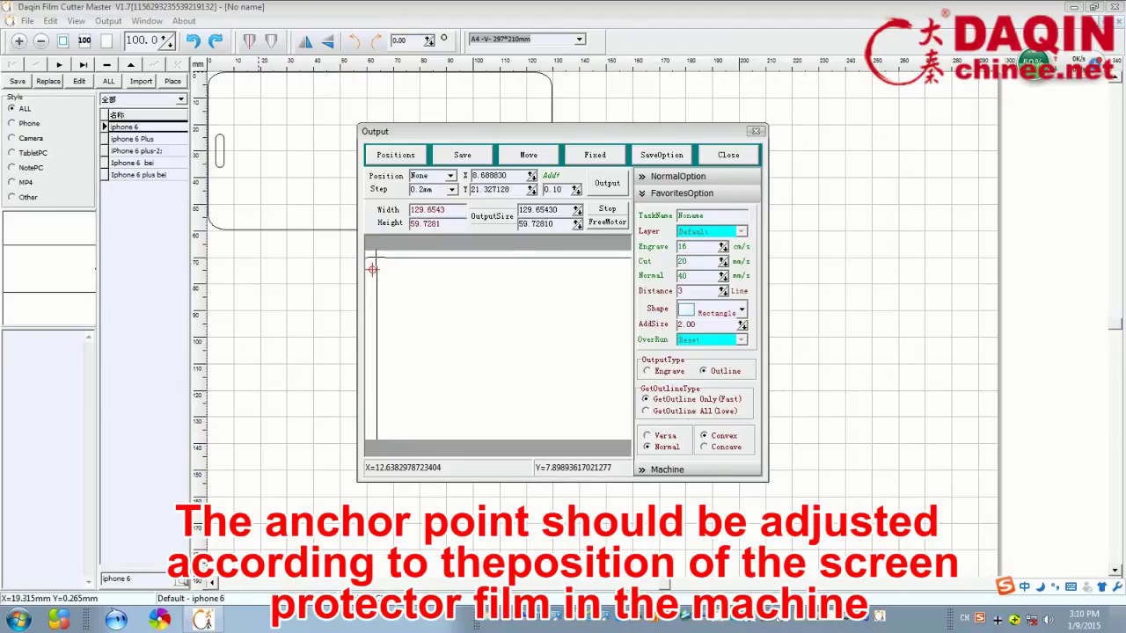
click(373, 266)
click(372, 262)
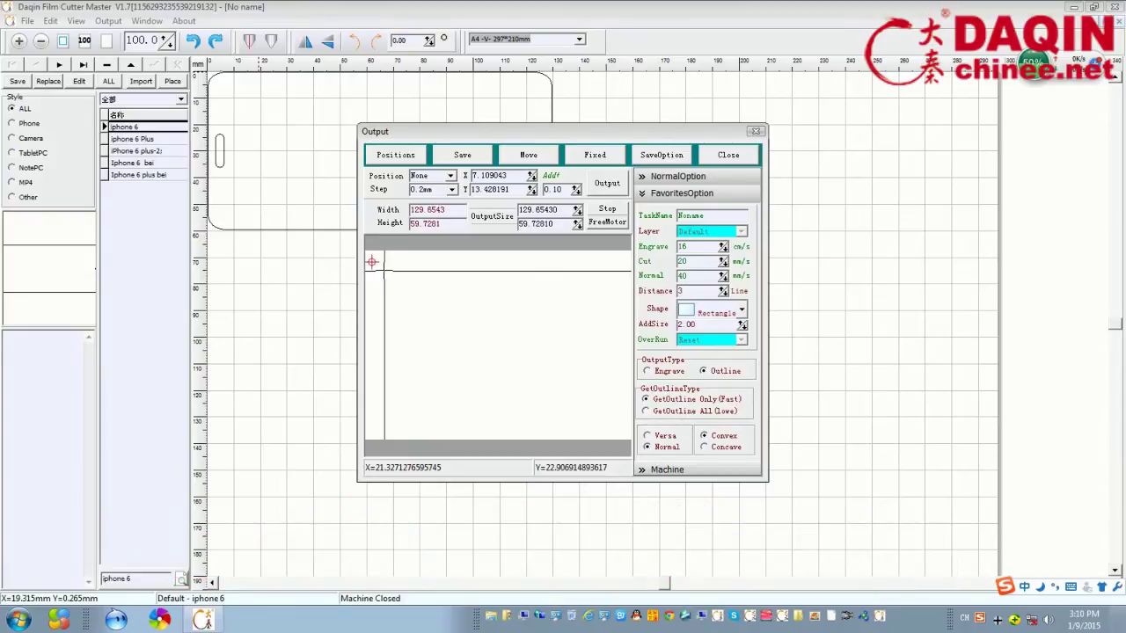
click(607, 183)
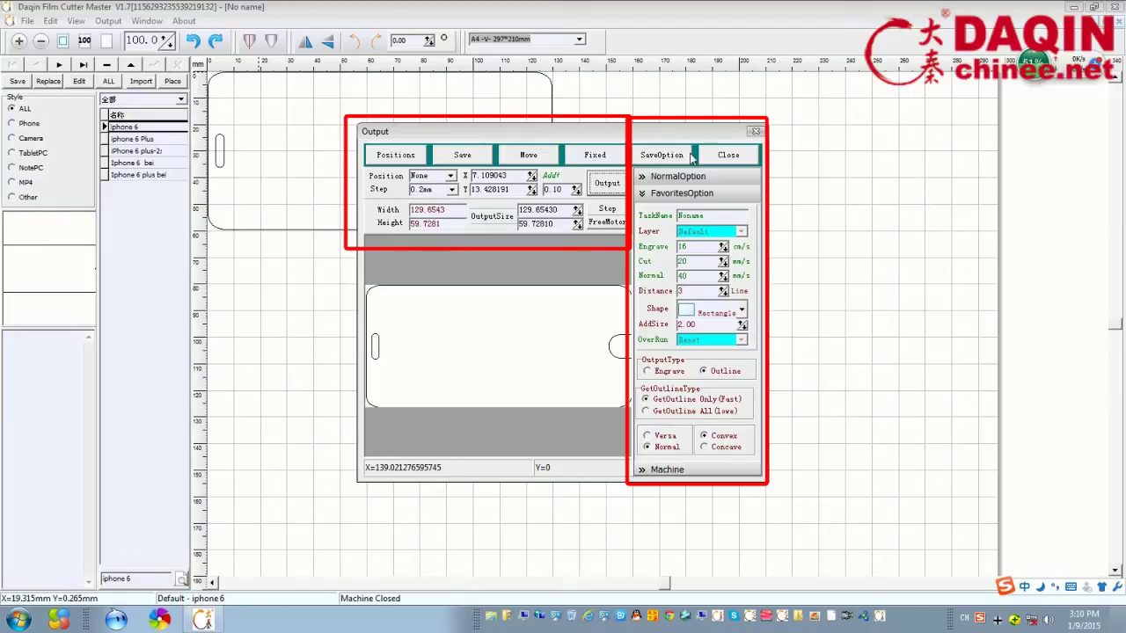
click(752, 132)
Step: Delete the iphone 6 outline and reset the Style filter to ALL templates
right_click(477, 189)
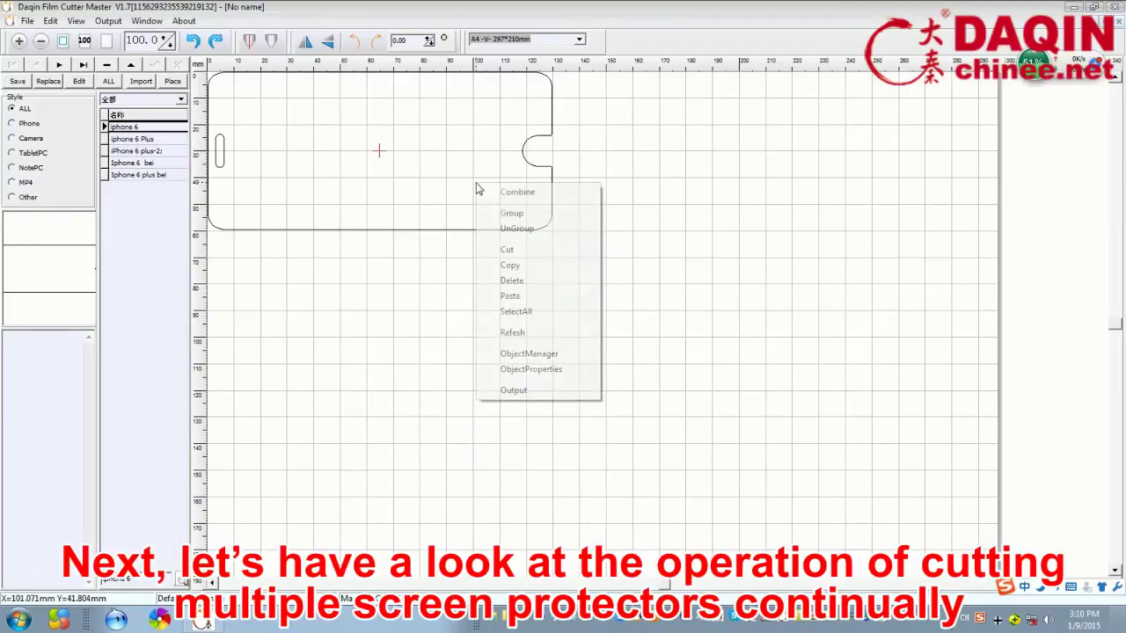
click(515, 281)
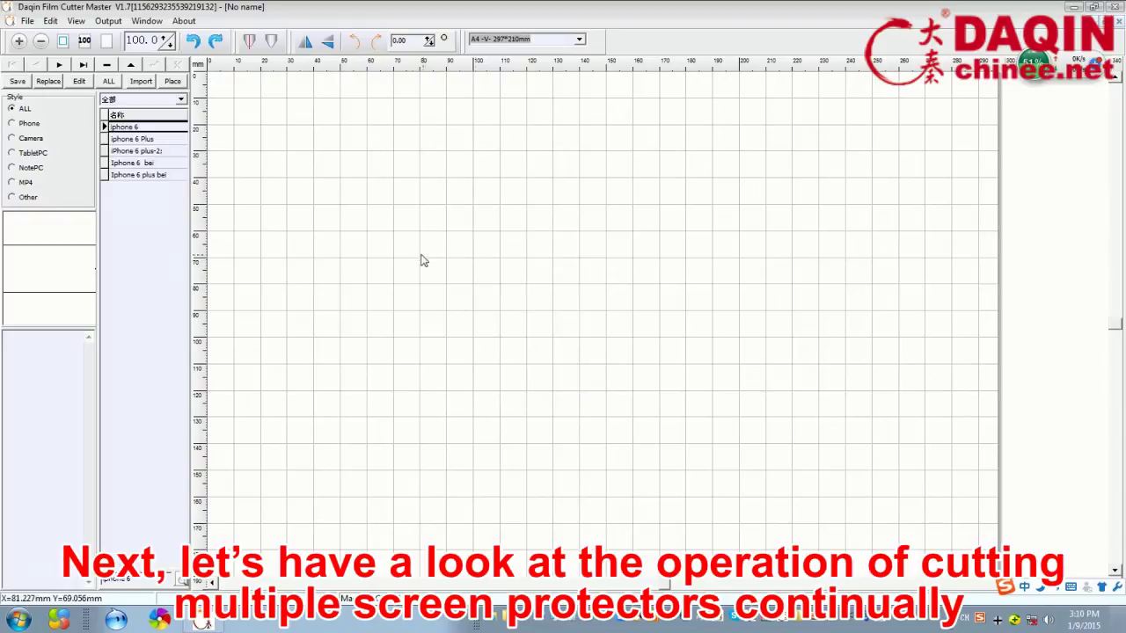
click(13, 123)
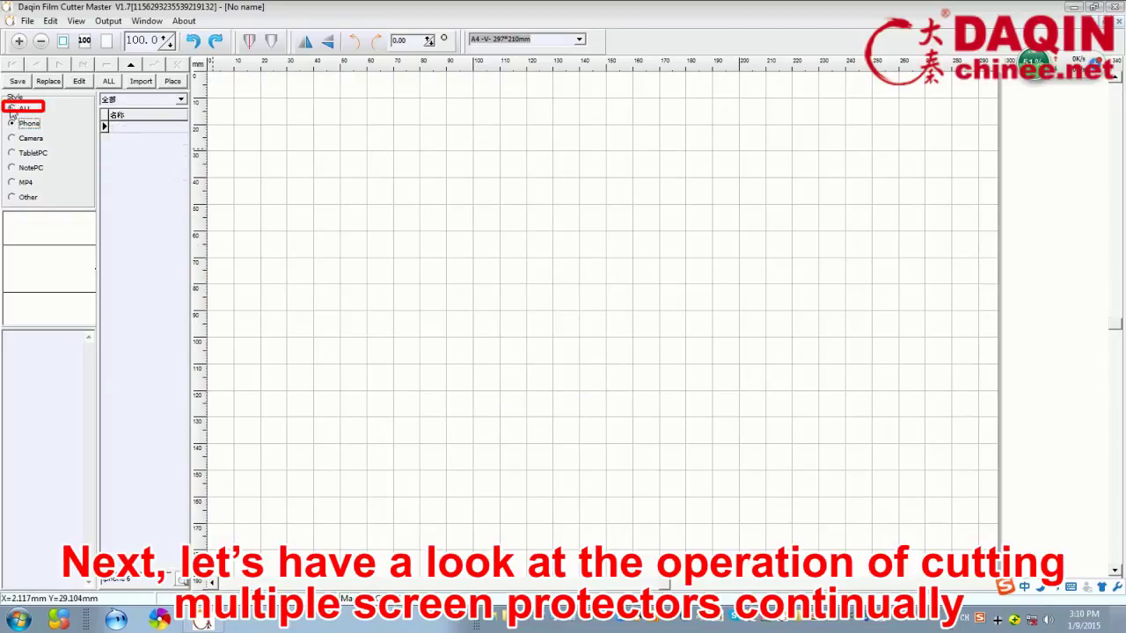
click(12, 108)
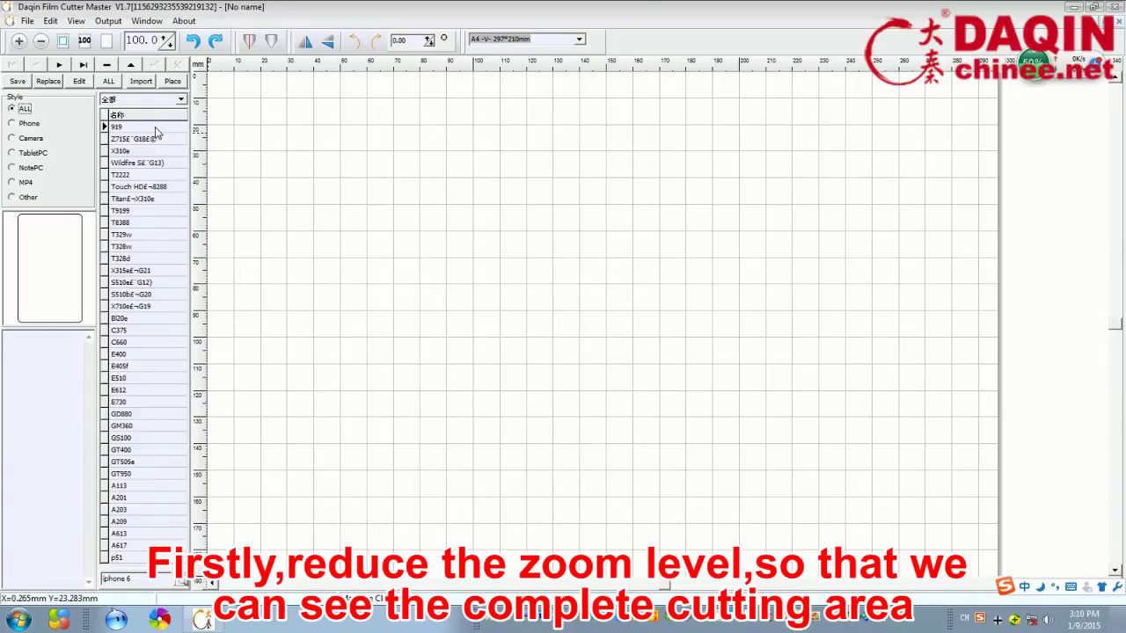
Step: Zoom out to 70 and scroll so the whole A4 297×210mm sheet is visible
click(168, 44)
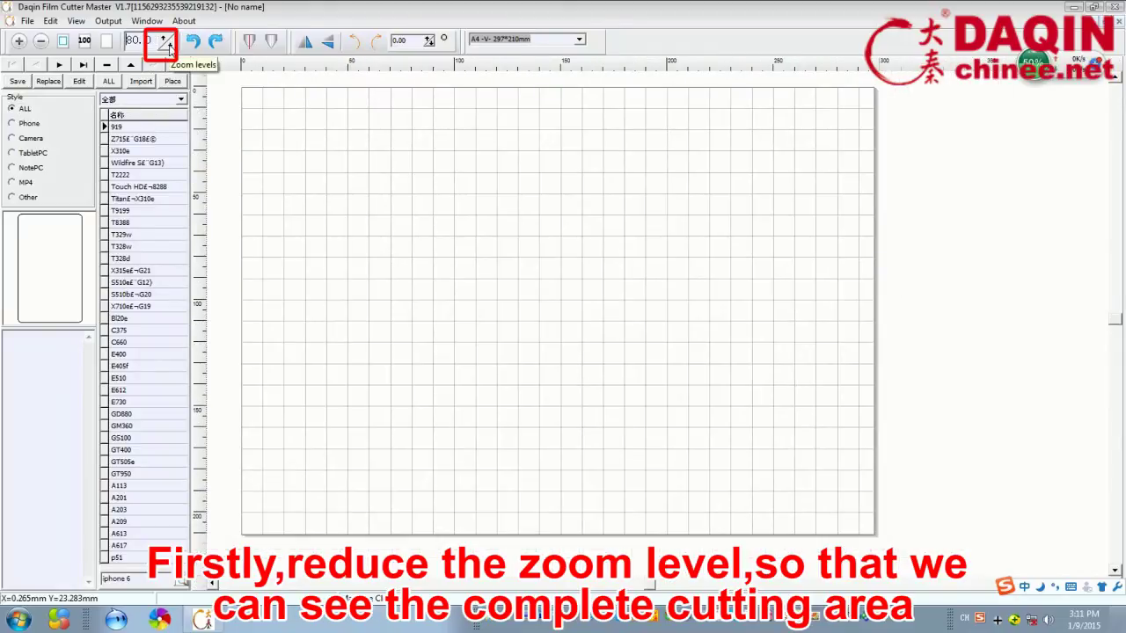
click(168, 44)
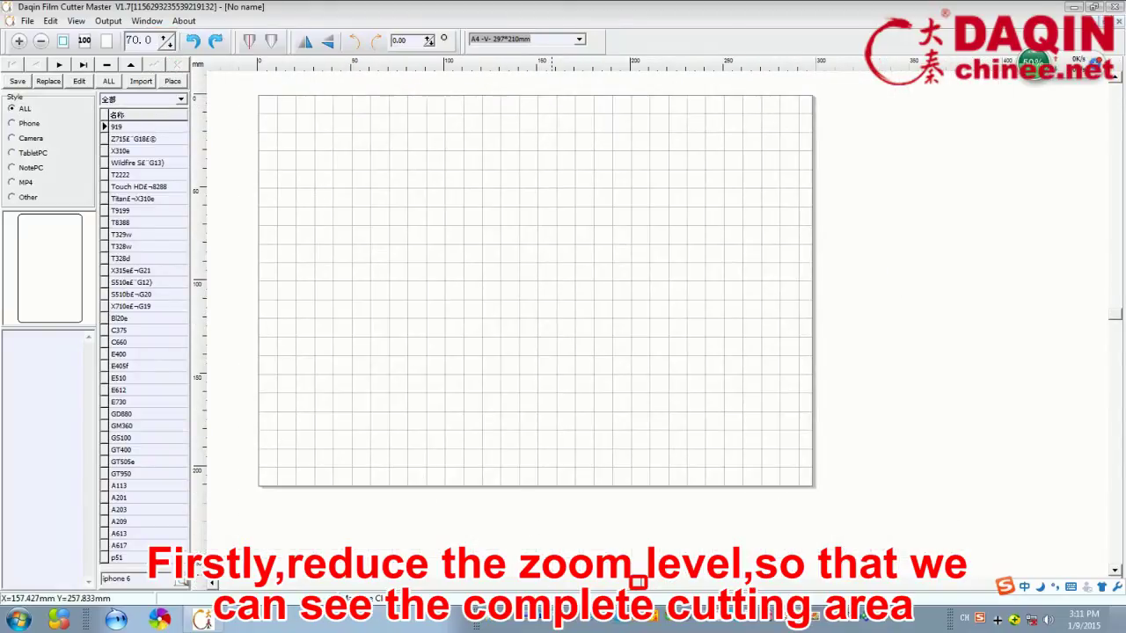
drag(639, 582, 623, 583)
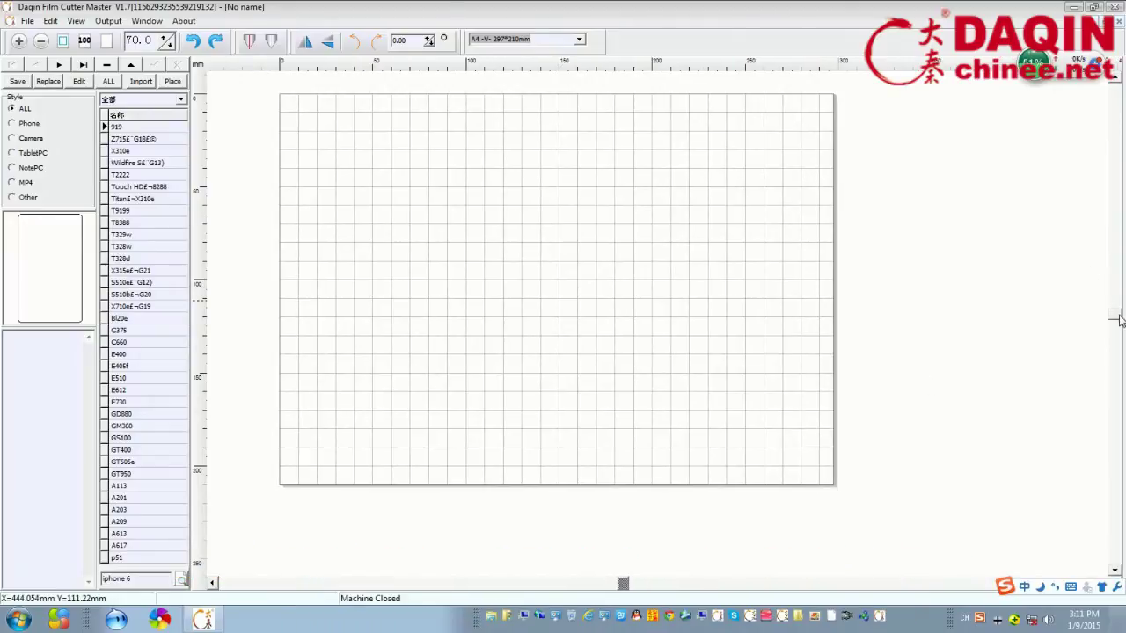
drag(1119, 319, 1117, 303)
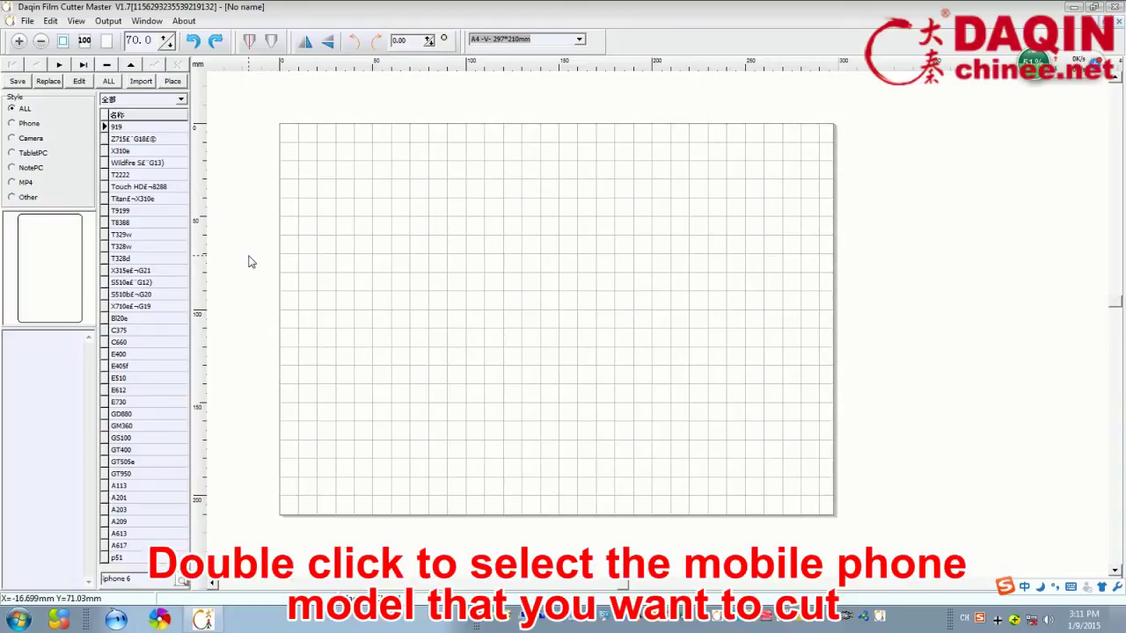
Step: Add the 919, X310e and three more phone model outlines to the sheet
double_click(125, 129)
double_click(128, 152)
double_click(136, 162)
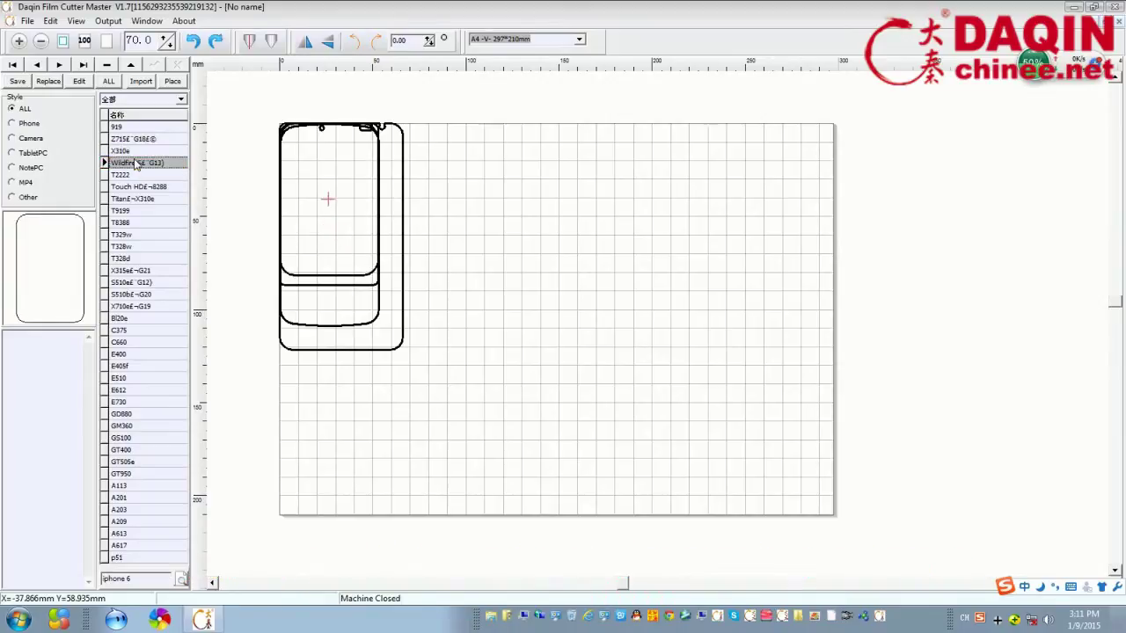
double_click(141, 187)
double_click(141, 198)
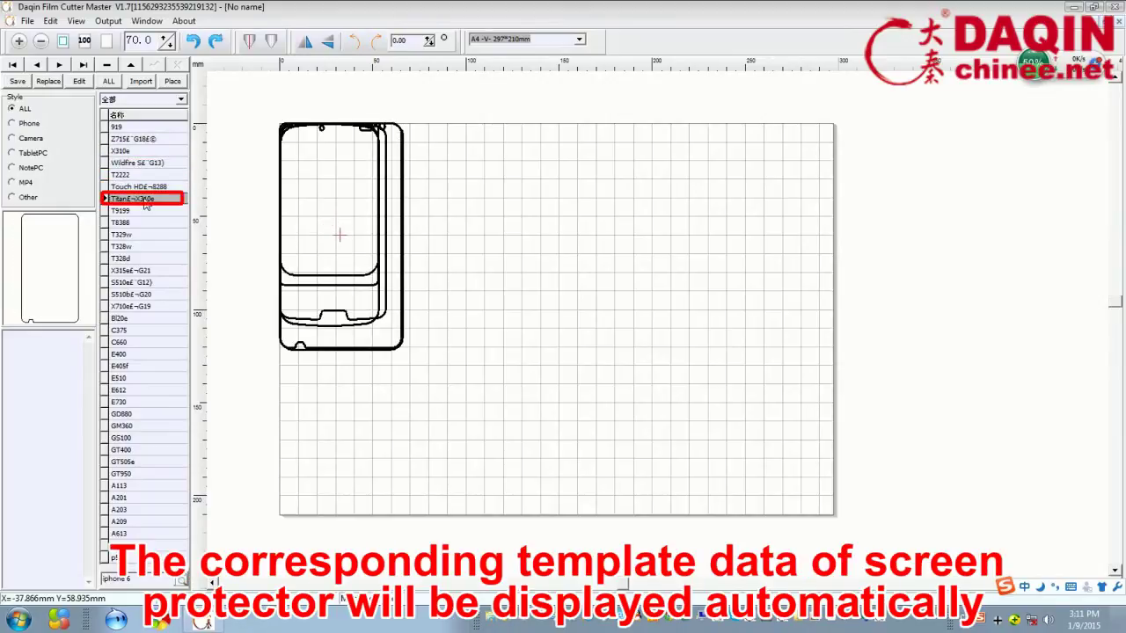
Step: Drag the stacked outlines apart to the right, middle, left and lower right of the sheet
drag(341, 247, 748, 255)
drag(347, 243, 609, 242)
drag(327, 253, 475, 284)
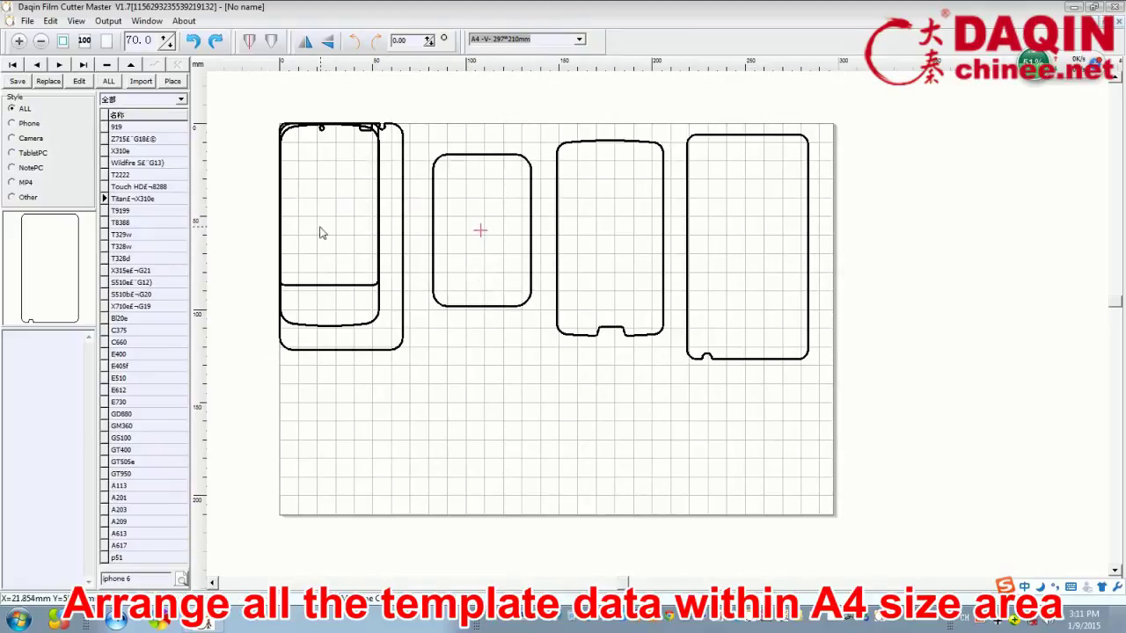
drag(319, 232, 680, 431)
Step: Rotate two outlines 90° along the bottom and nudge all outlines so none overlap
click(376, 41)
drag(342, 208, 460, 426)
click(376, 40)
drag(344, 232, 369, 260)
drag(456, 431, 448, 412)
drag(704, 440, 687, 438)
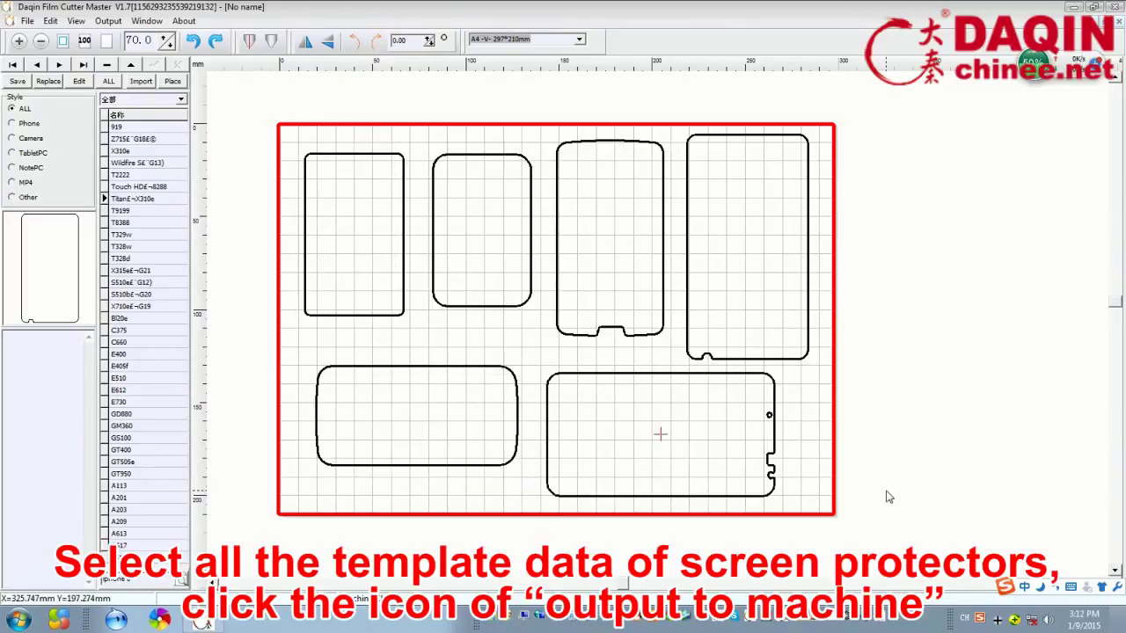
Step: Send all six outlines to the cutter with the laser start point near the sheet corner
drag(868, 535, 260, 115)
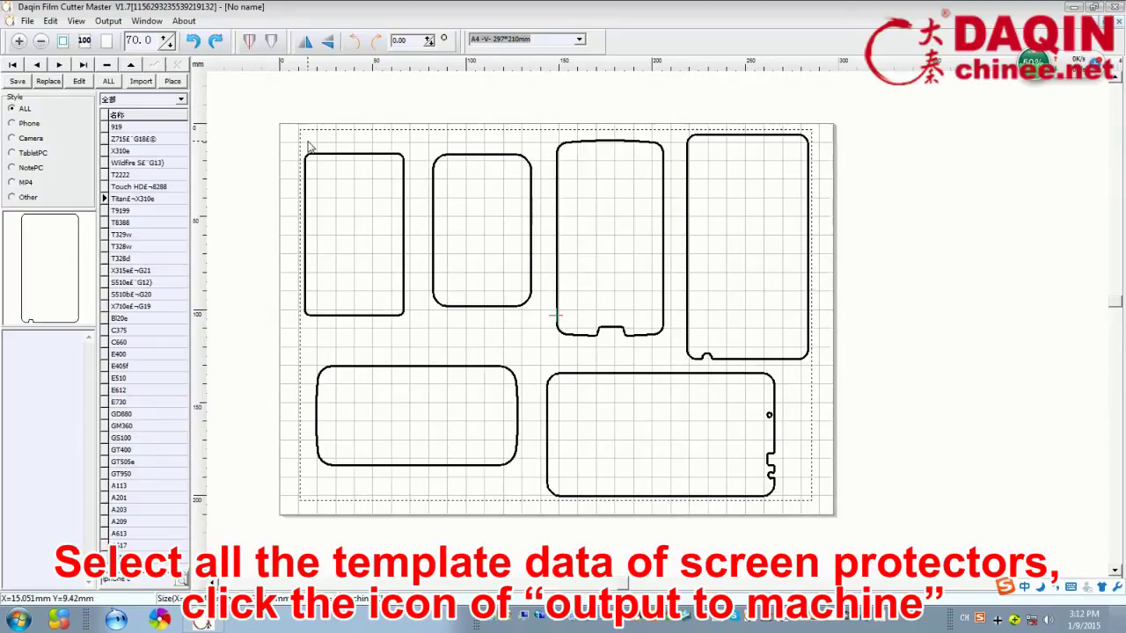
click(250, 44)
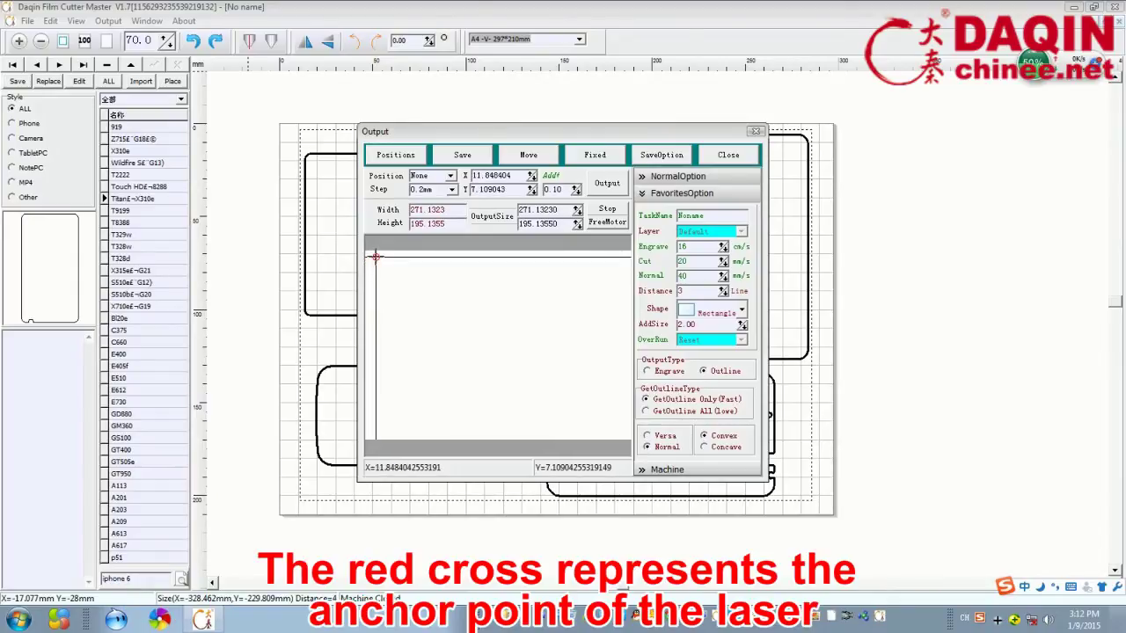
click(370, 254)
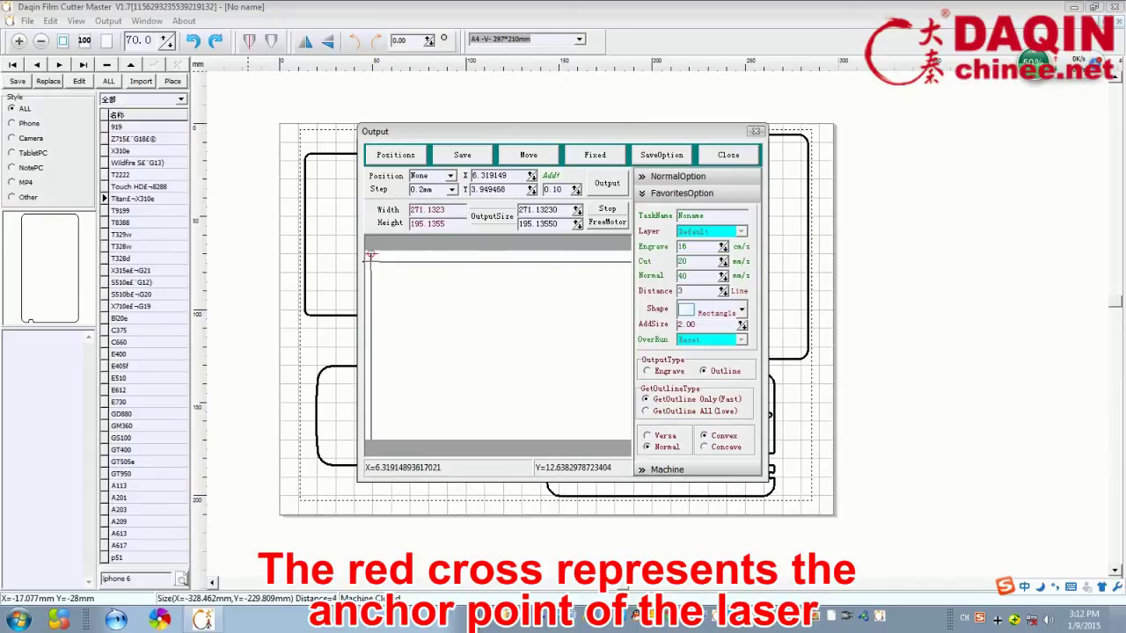
click(372, 256)
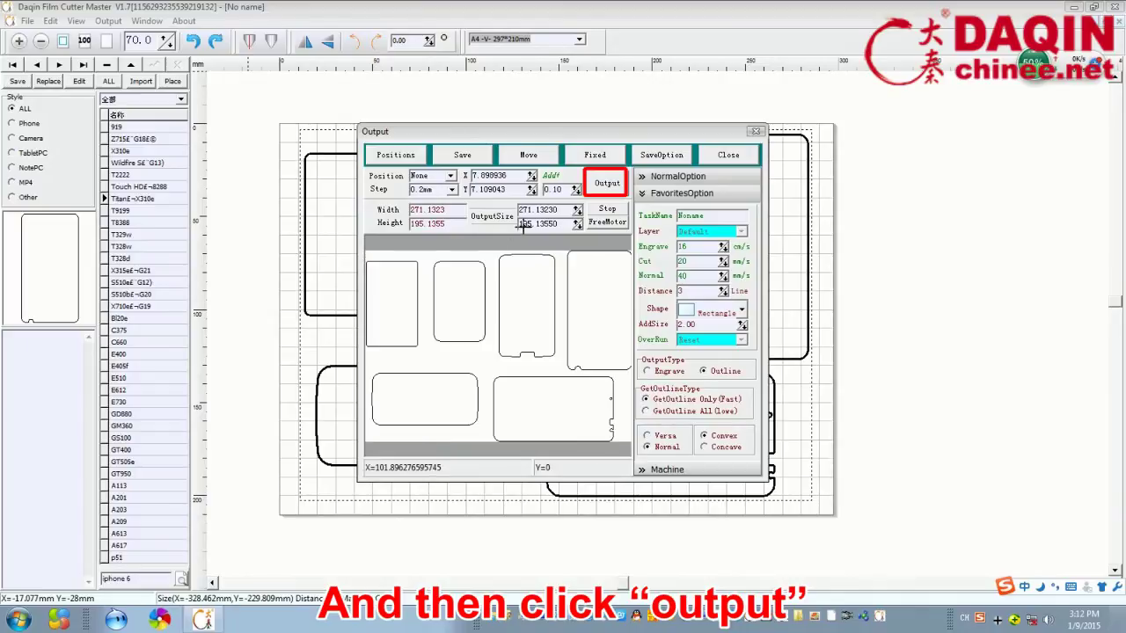
click(607, 185)
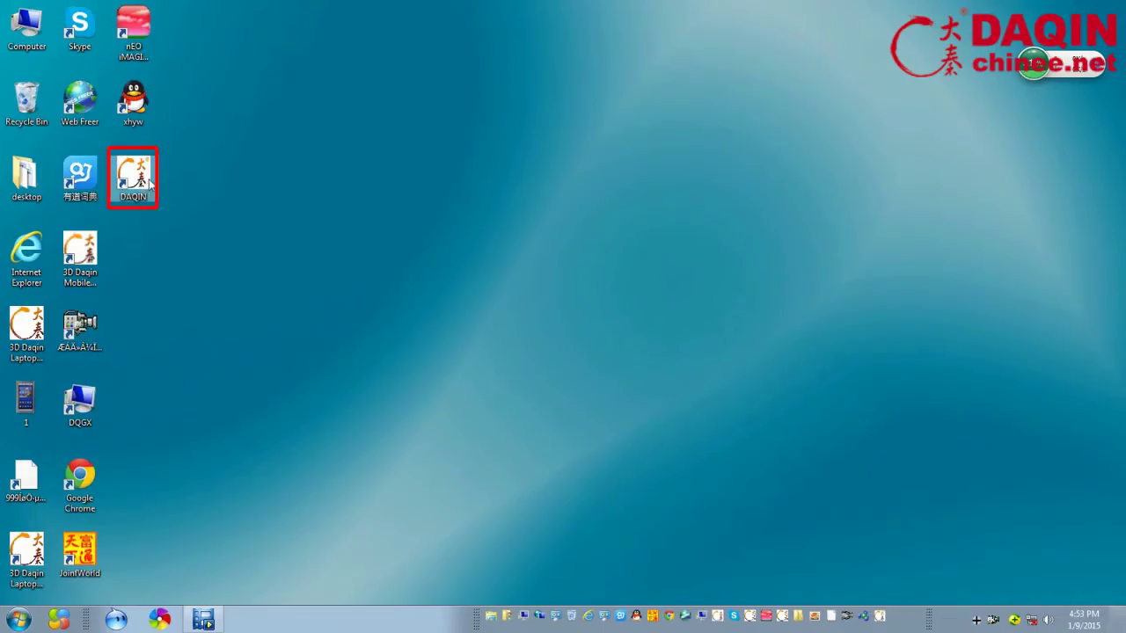
Step: Start Daqin Film Cutter Master from the DAQIN desktop shortcut
double_click(144, 178)
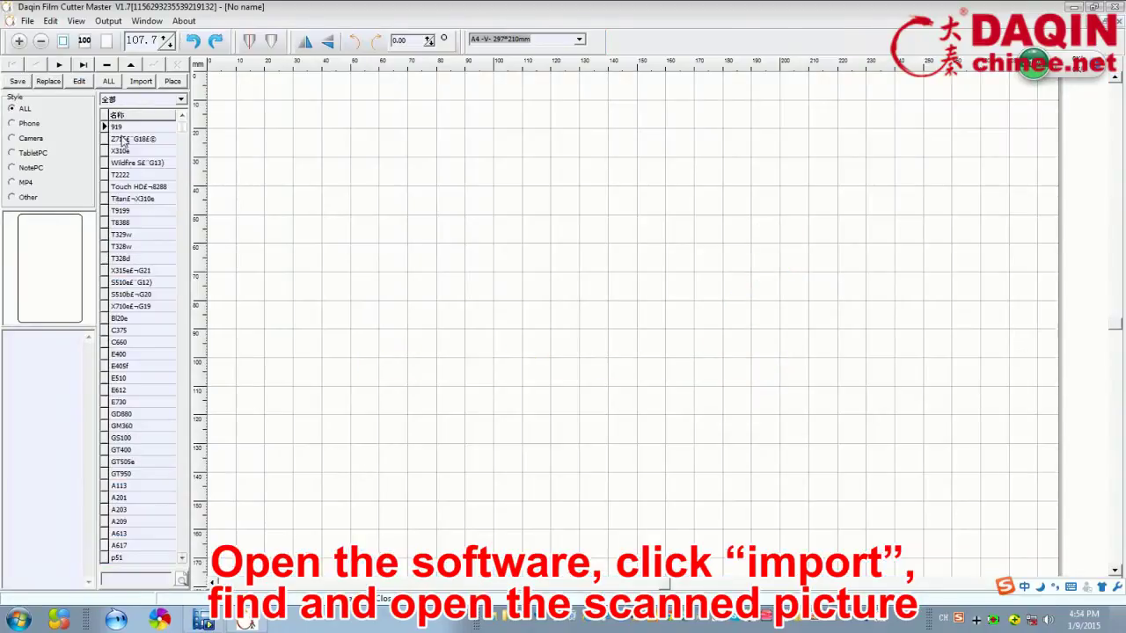
Step: Import scanned image file '1' of the Huawei phone onto the canvas
click(143, 82)
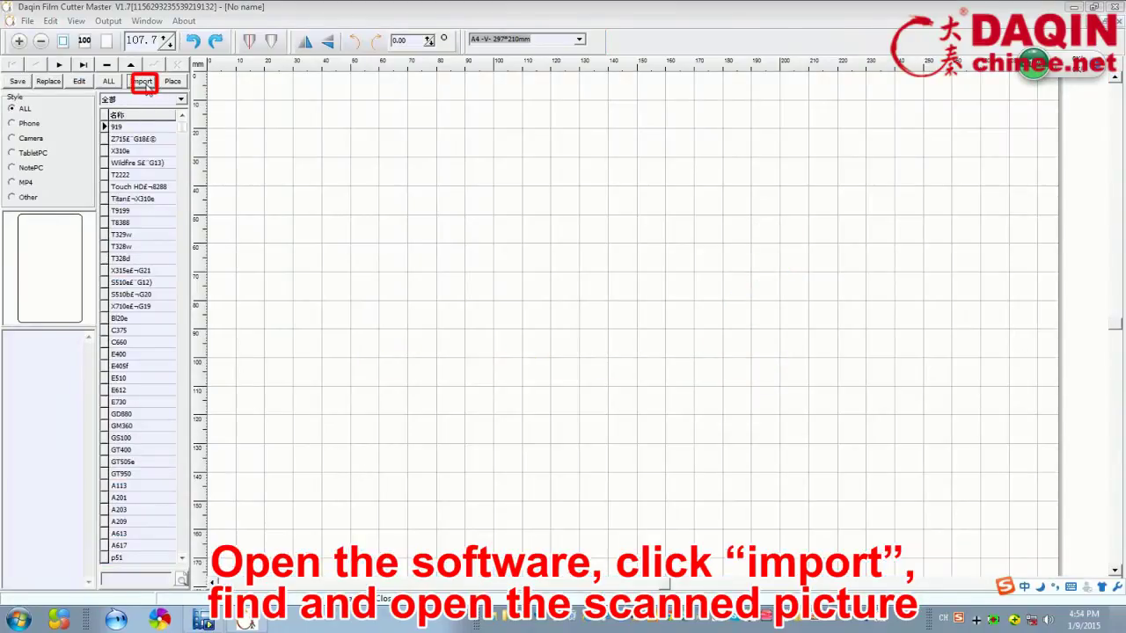
scroll(620, 334, down, 3)
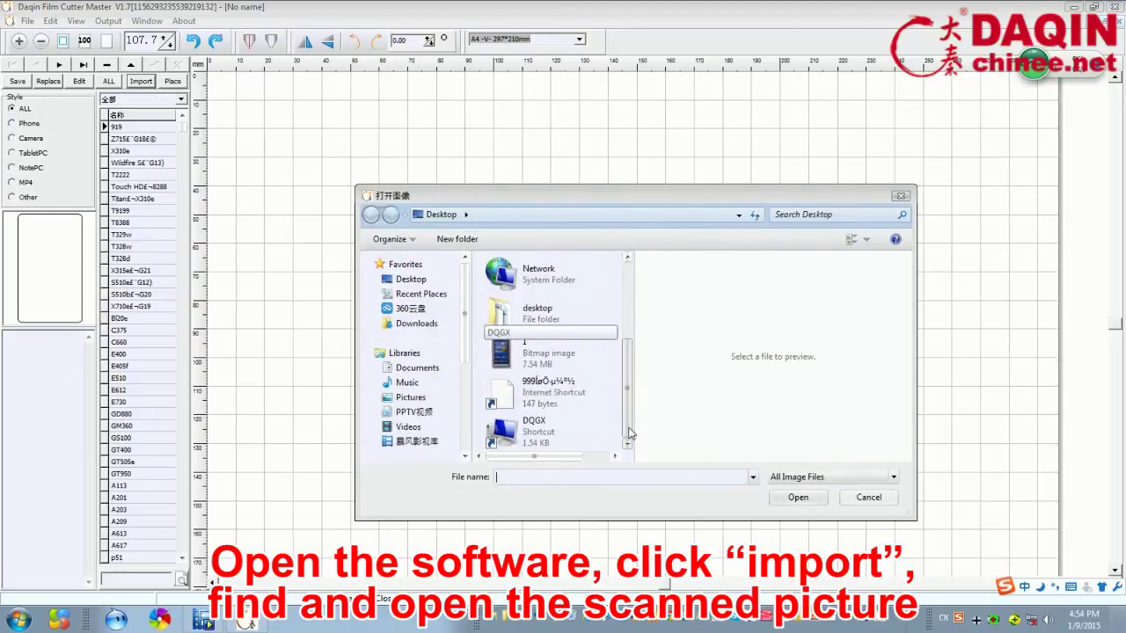
click(548, 352)
double_click(549, 354)
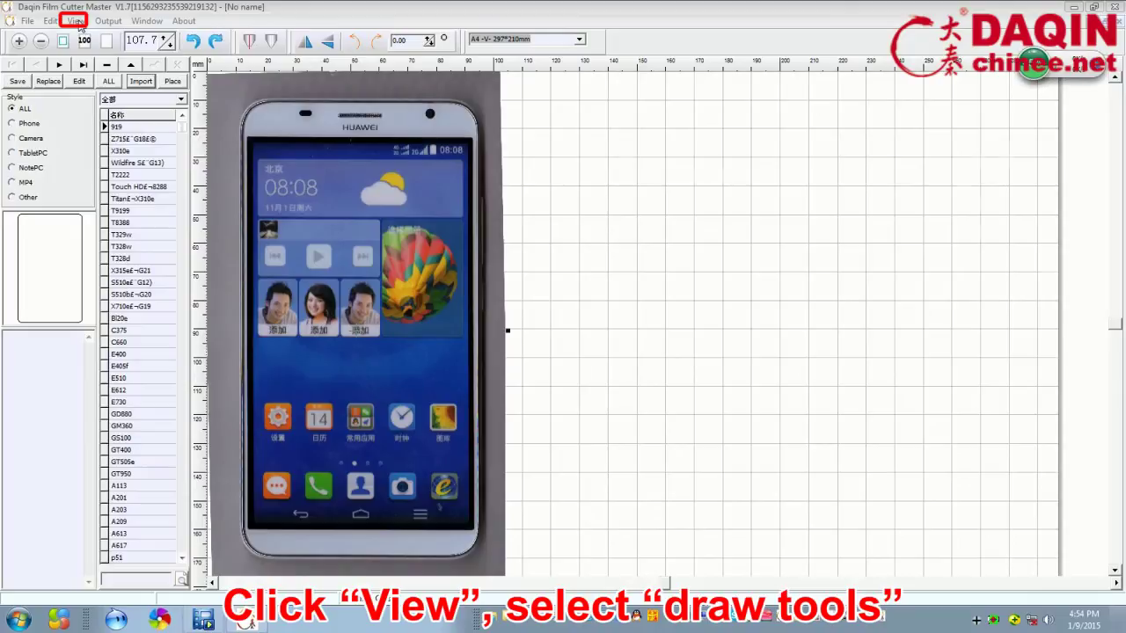
Step: Show the DrawTools toolbar from the View menu and nudge the canvas scroll
click(77, 22)
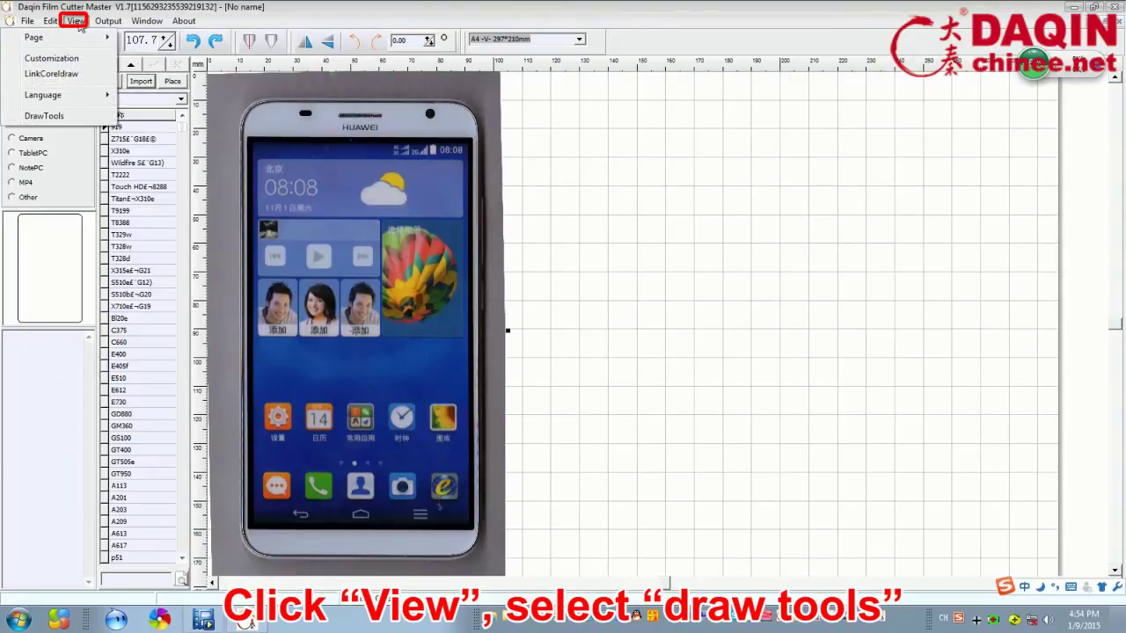
click(48, 114)
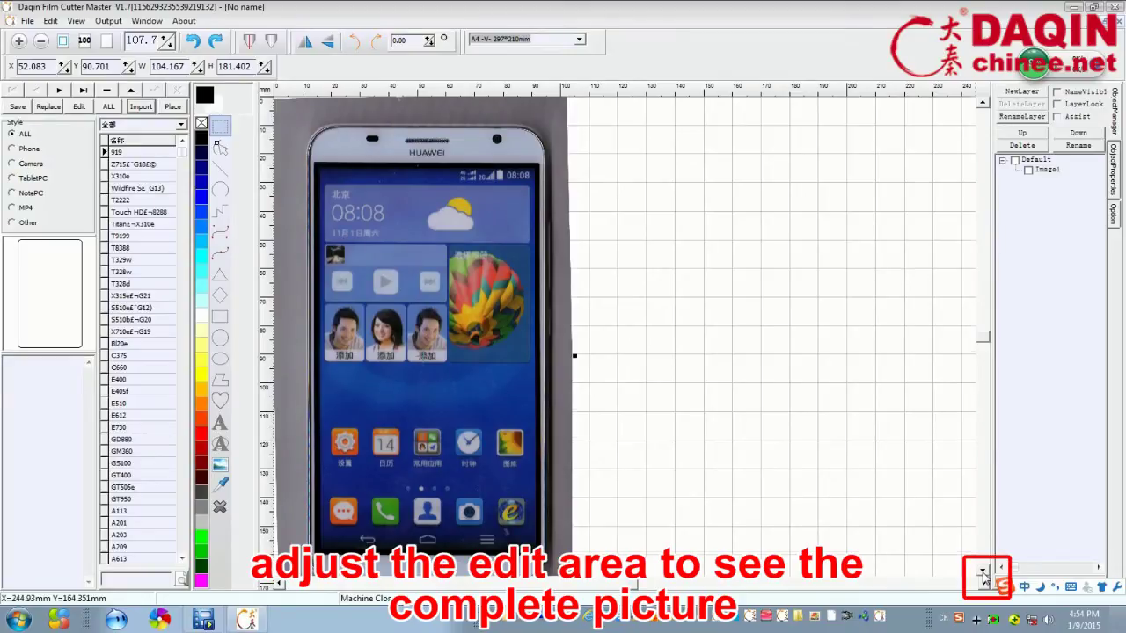
click(983, 574)
click(983, 573)
click(983, 573)
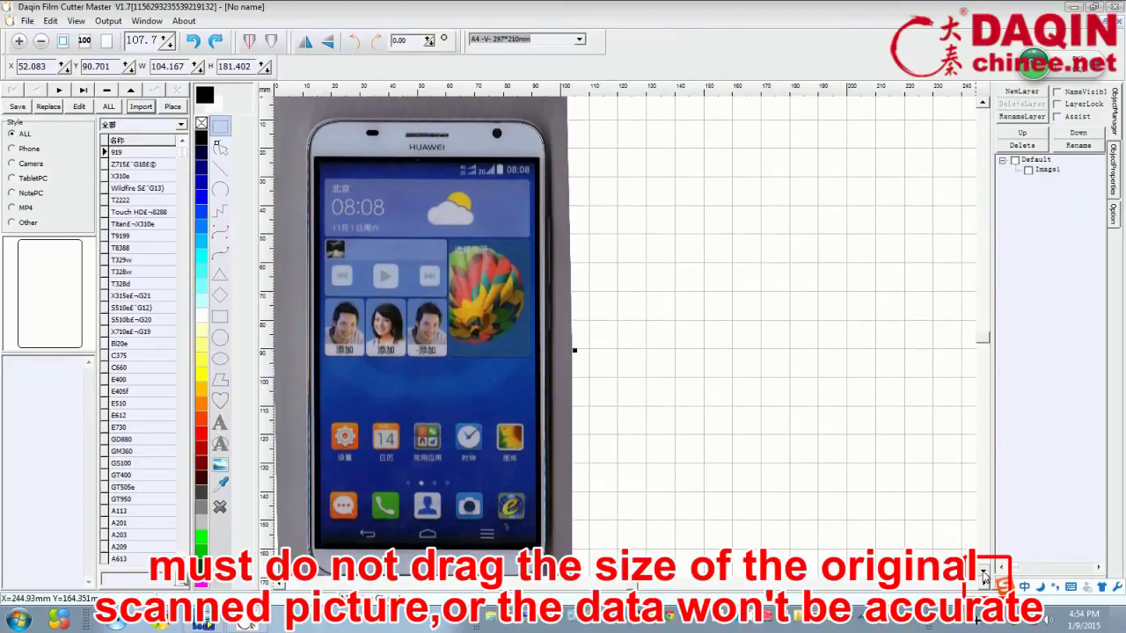
click(983, 574)
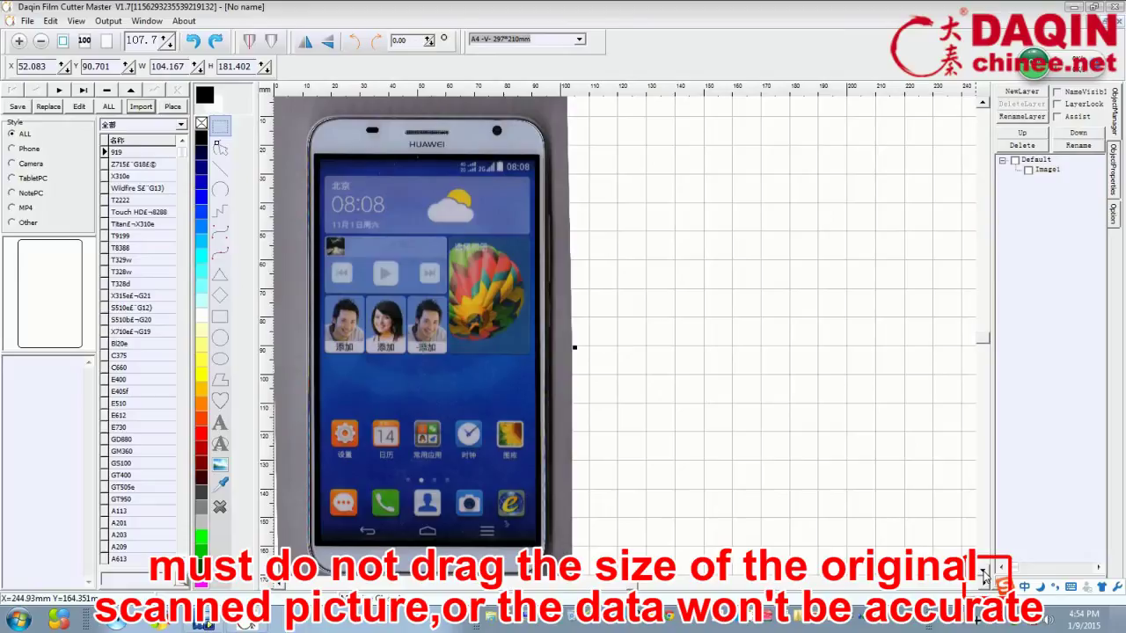
Step: Draw rectangle Rectangle5 over the phone photo, then deselect it
click(983, 573)
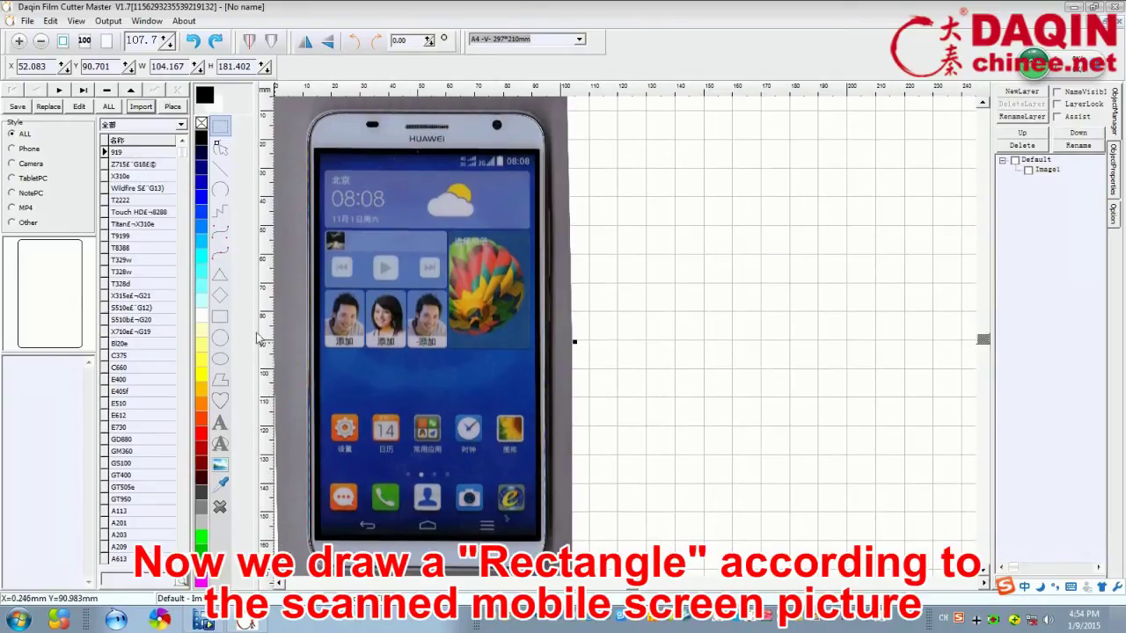
click(224, 318)
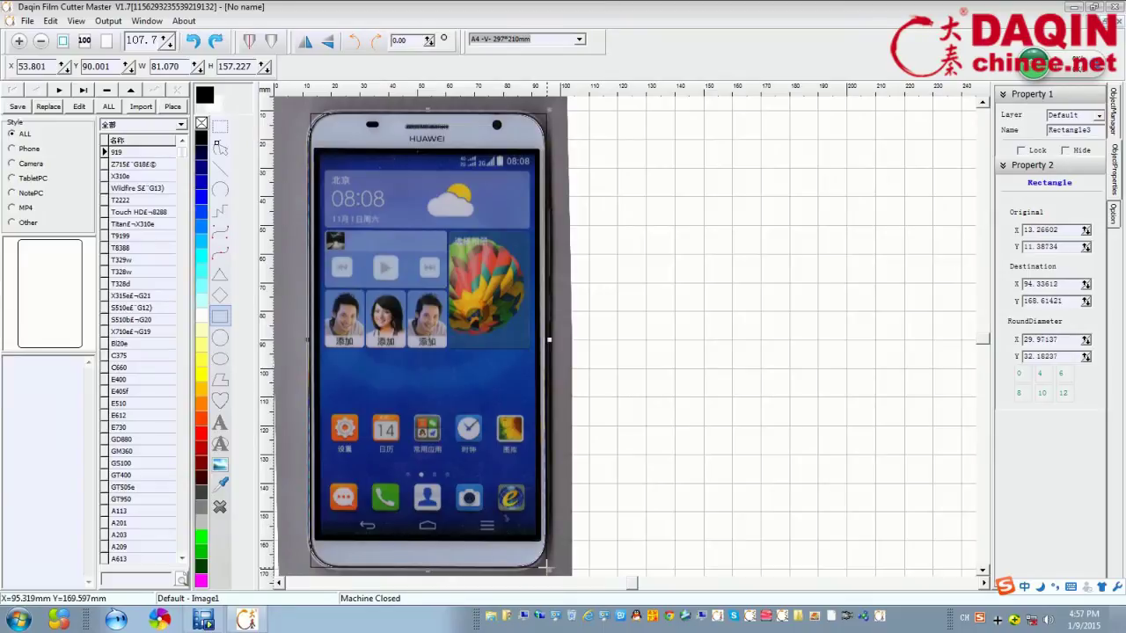
drag(546, 567, 546, 567)
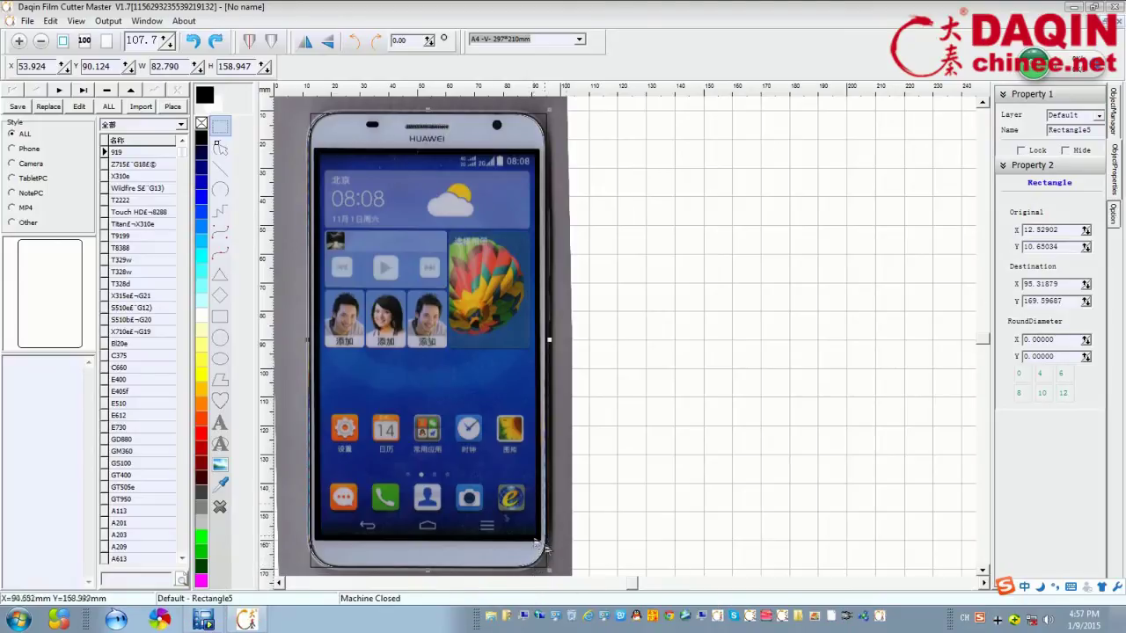
click(420, 413)
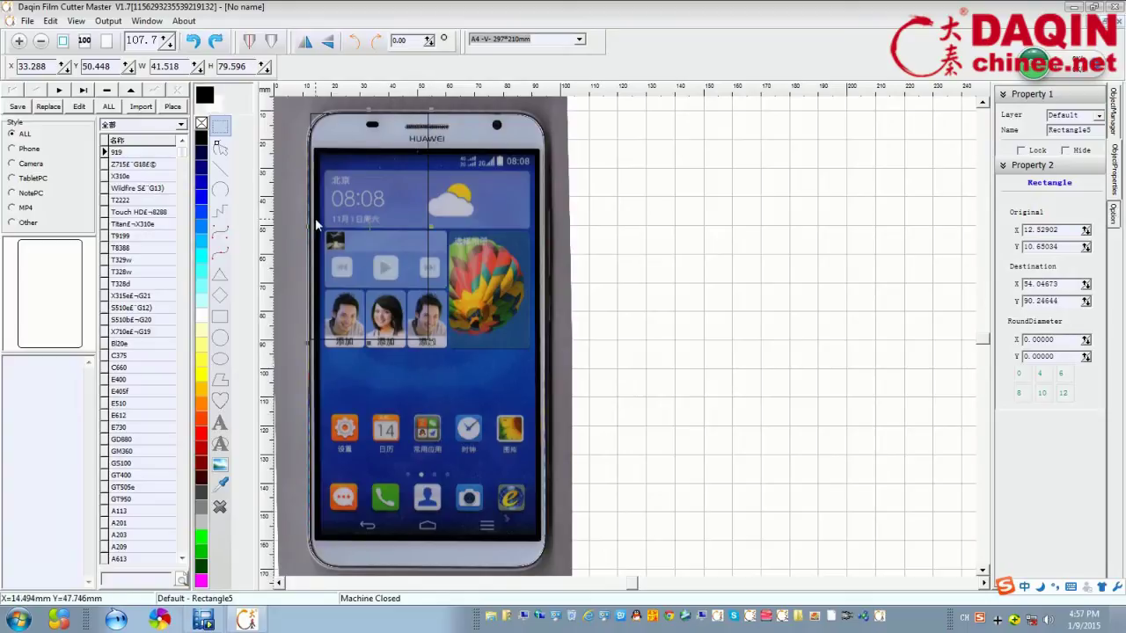
Step: Move the rectangle over the phone and round its corners to diameter 10
drag(394, 259, 425, 350)
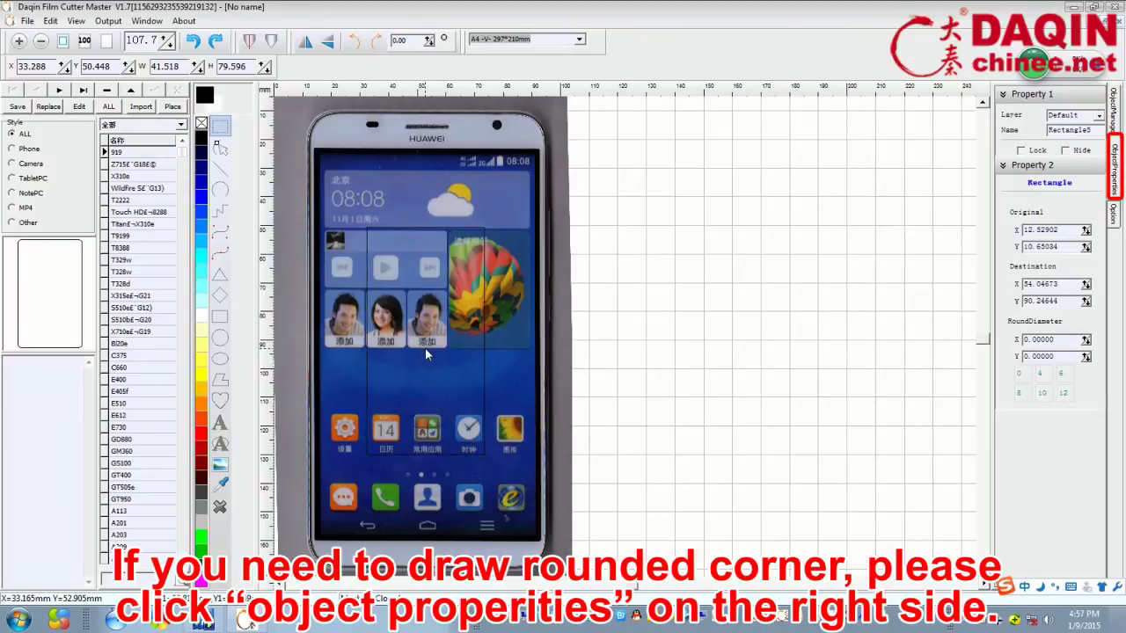
drag(425, 347, 425, 346)
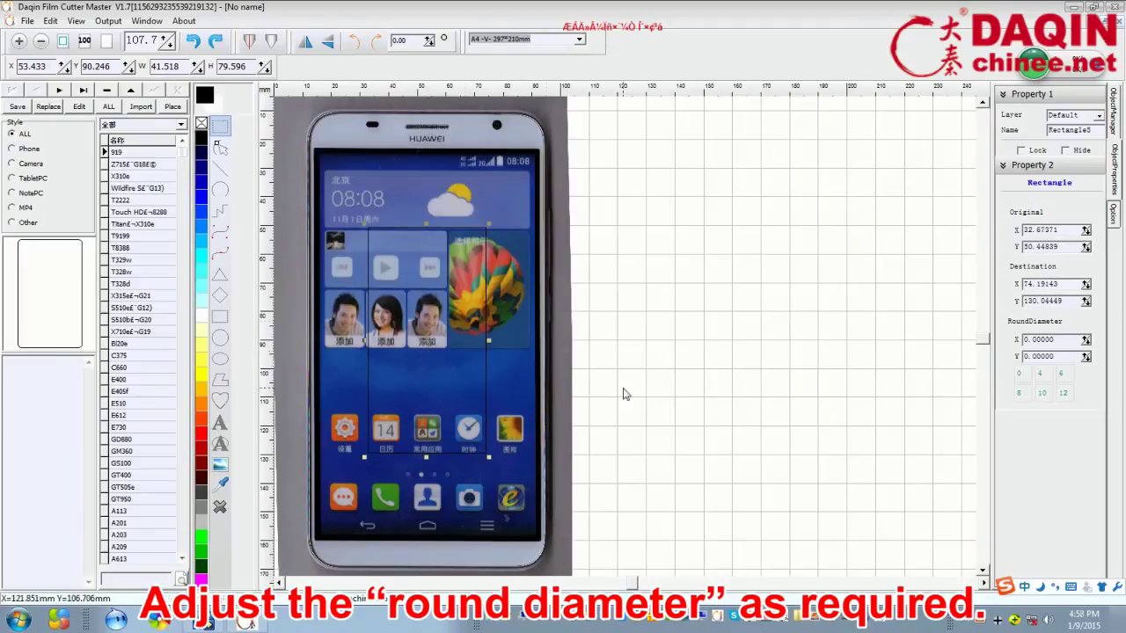
click(1043, 393)
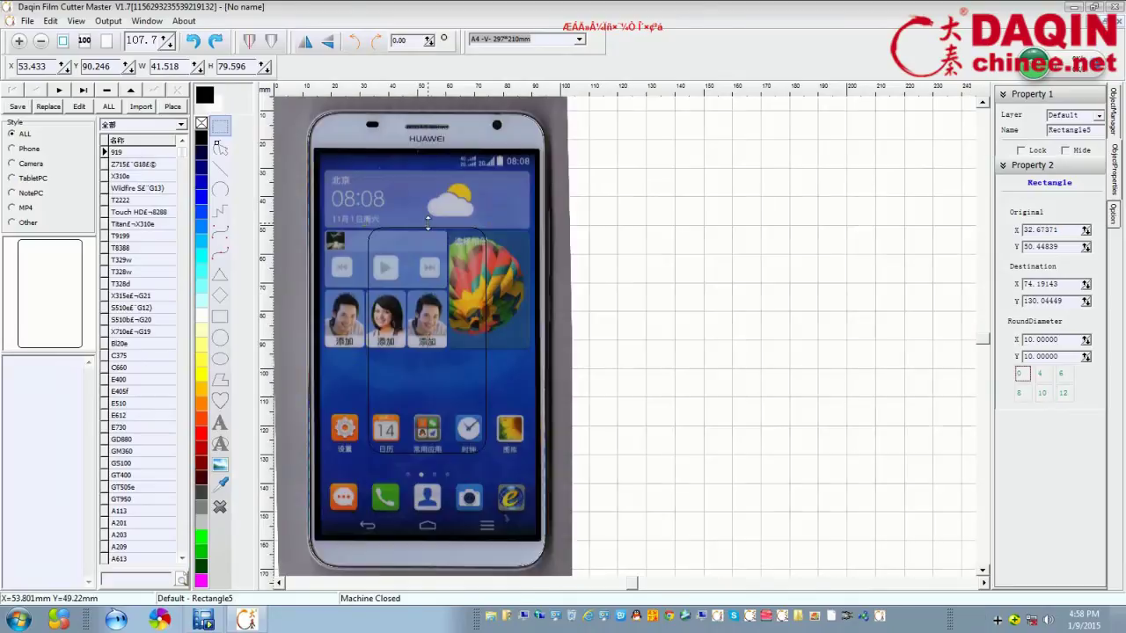
Step: Stretch all four rectangle edges to fit the phone outline at 82.053 × 157.964
drag(427, 224, 429, 106)
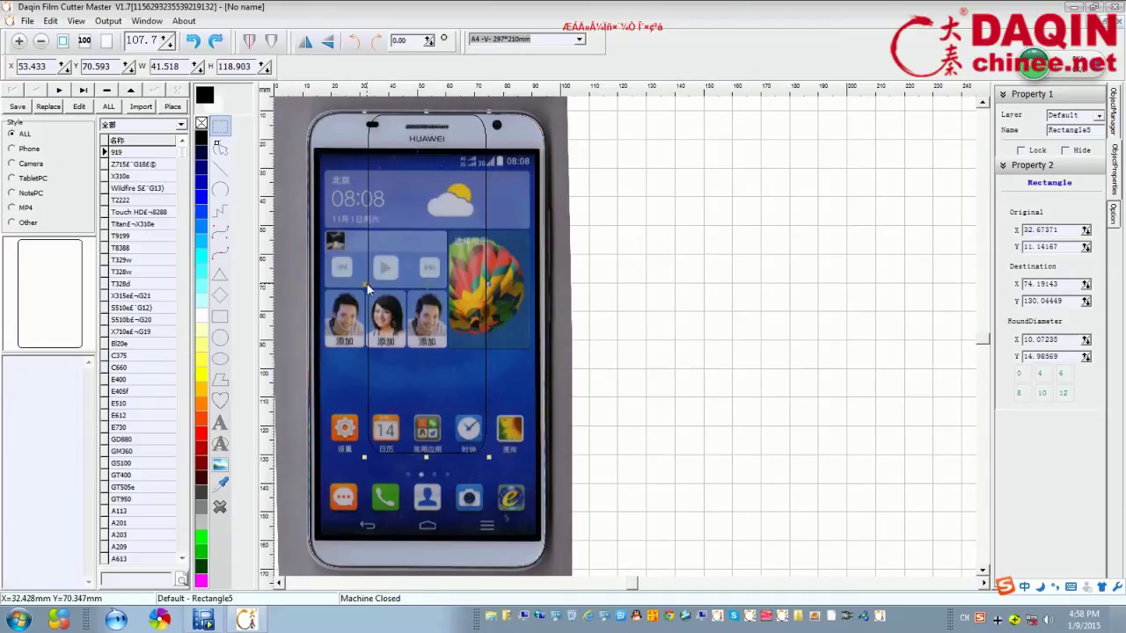
drag(366, 284, 307, 287)
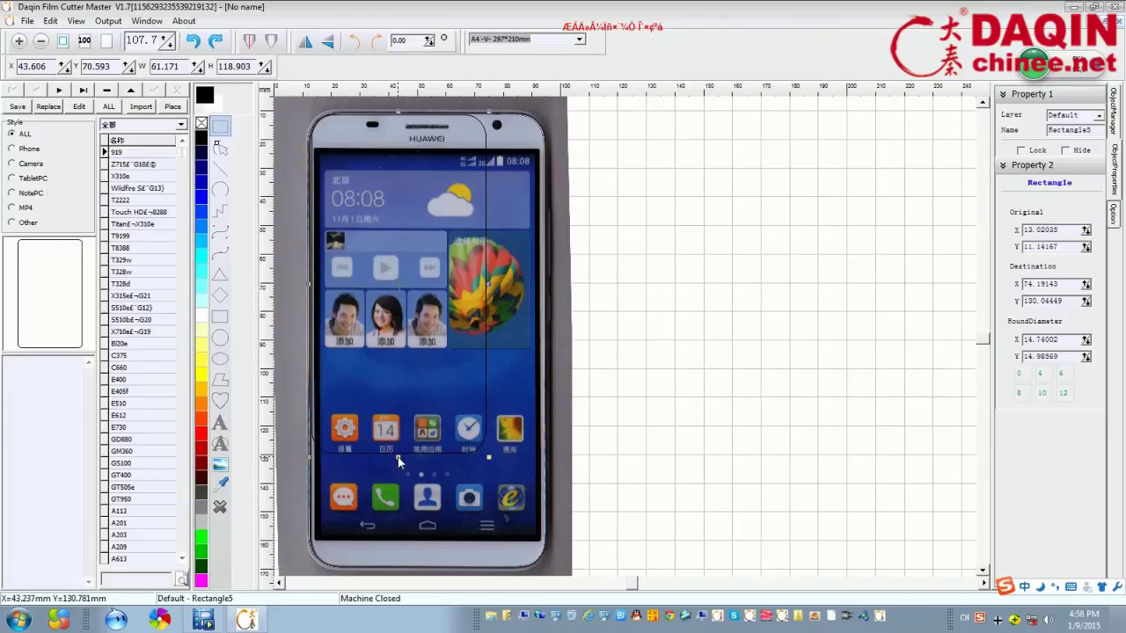
drag(398, 455, 397, 566)
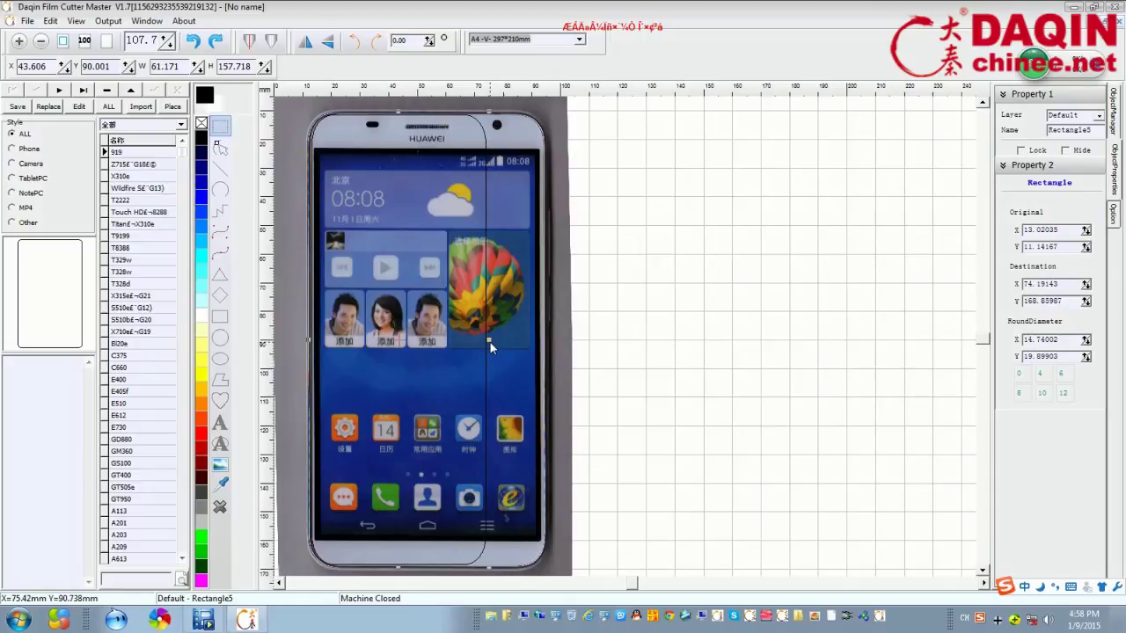
drag(497, 346, 549, 372)
drag(427, 568, 431, 569)
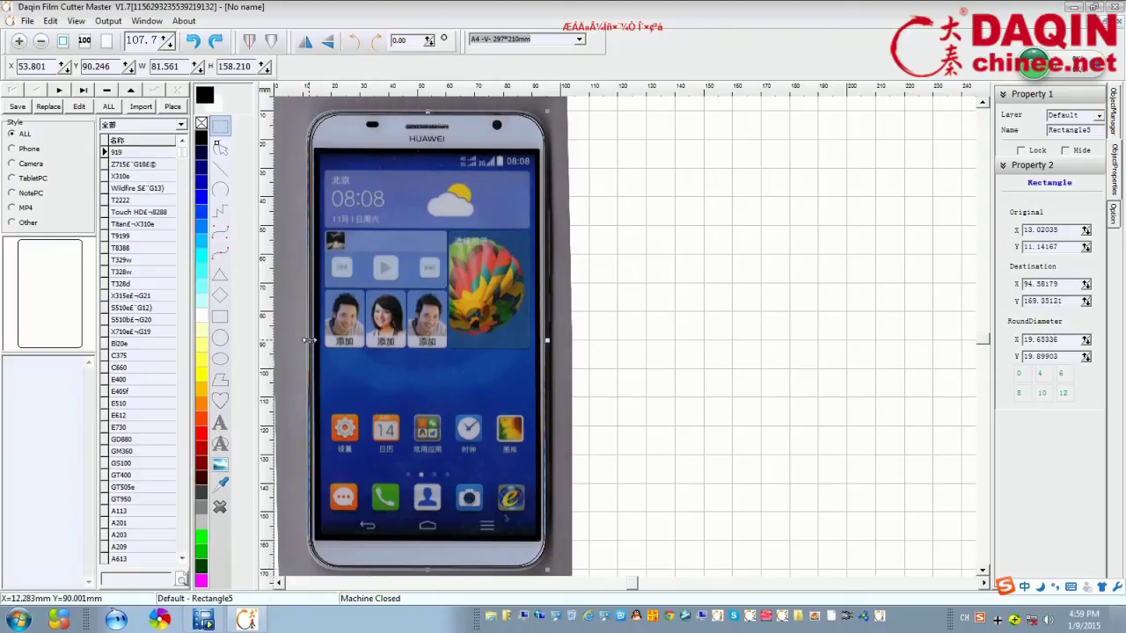
drag(308, 341, 307, 340)
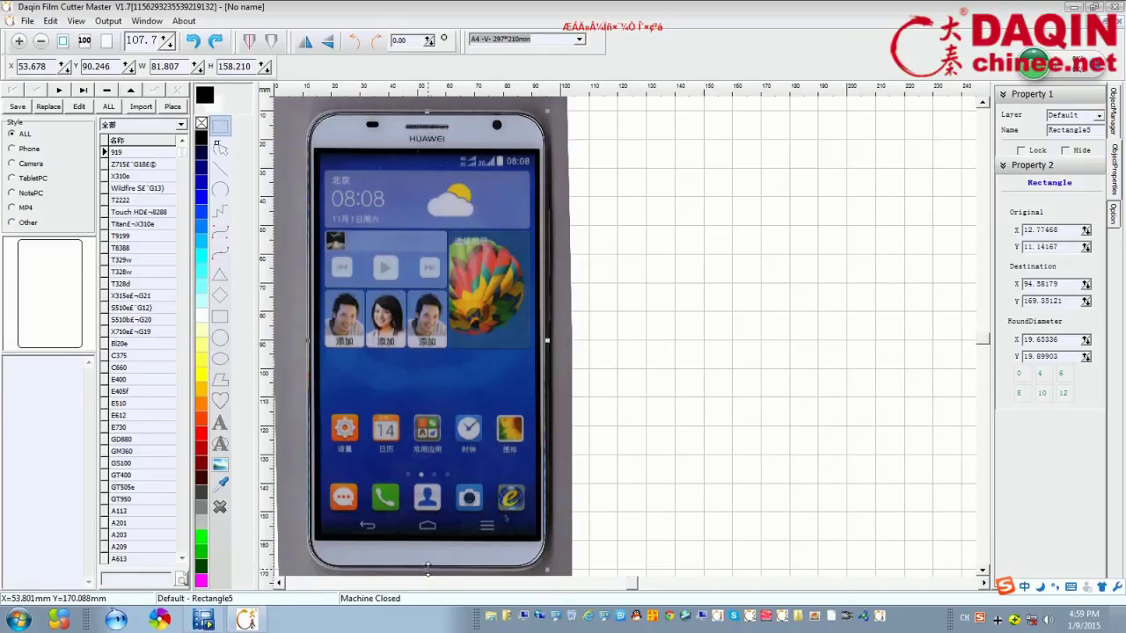
drag(427, 569, 432, 568)
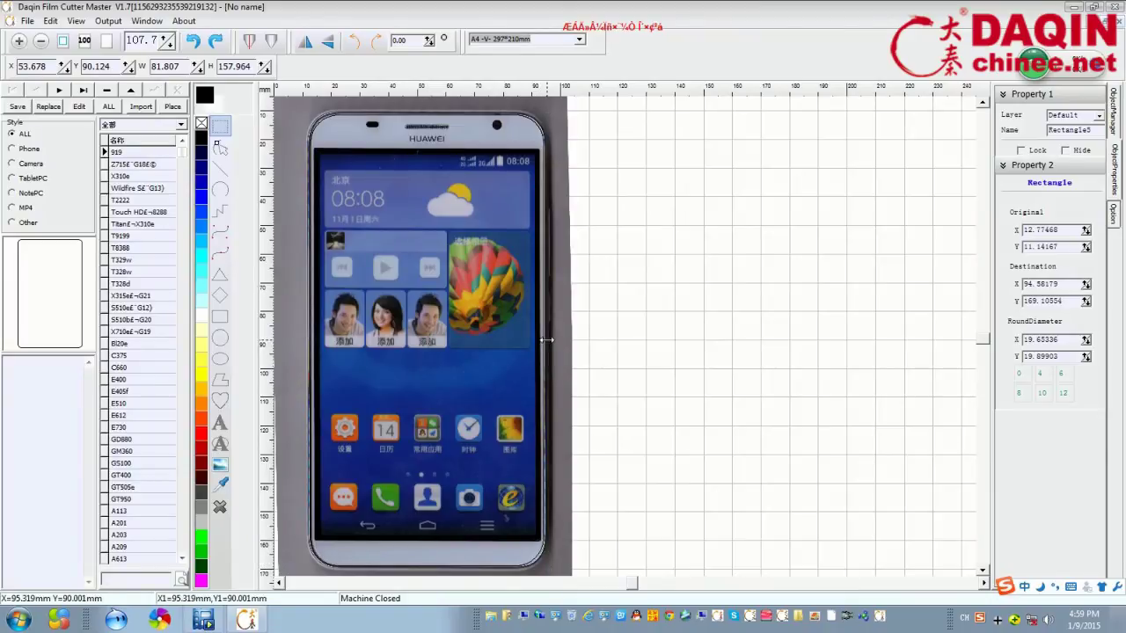
drag(546, 340, 547, 340)
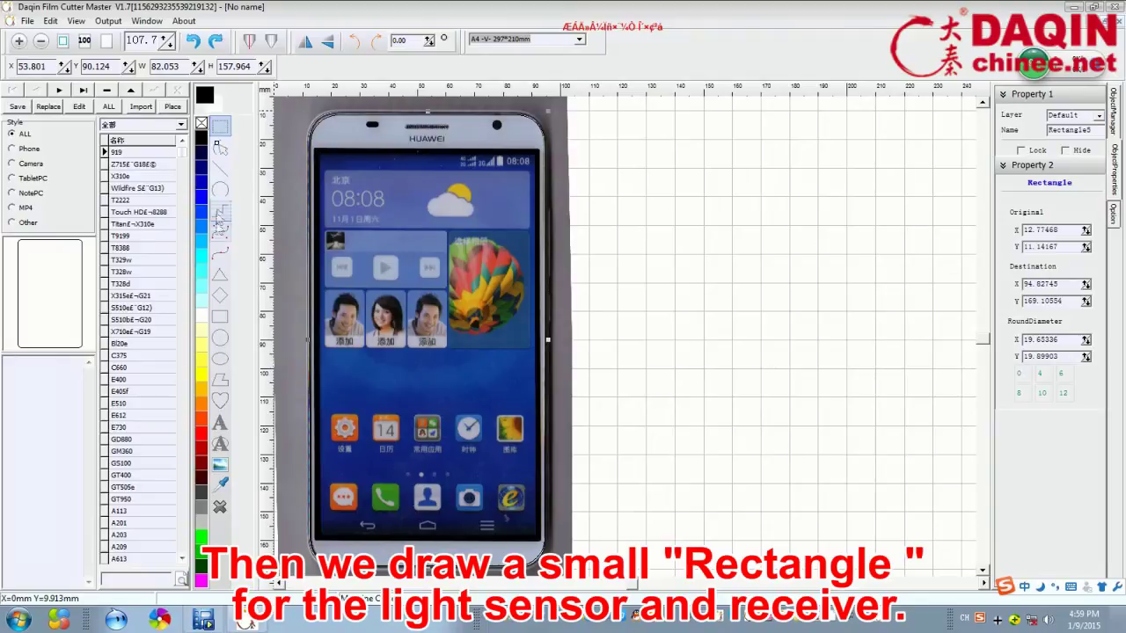
Step: Draw a small rectangle over the earpiece, round it to 4, and hide the photo
click(220, 320)
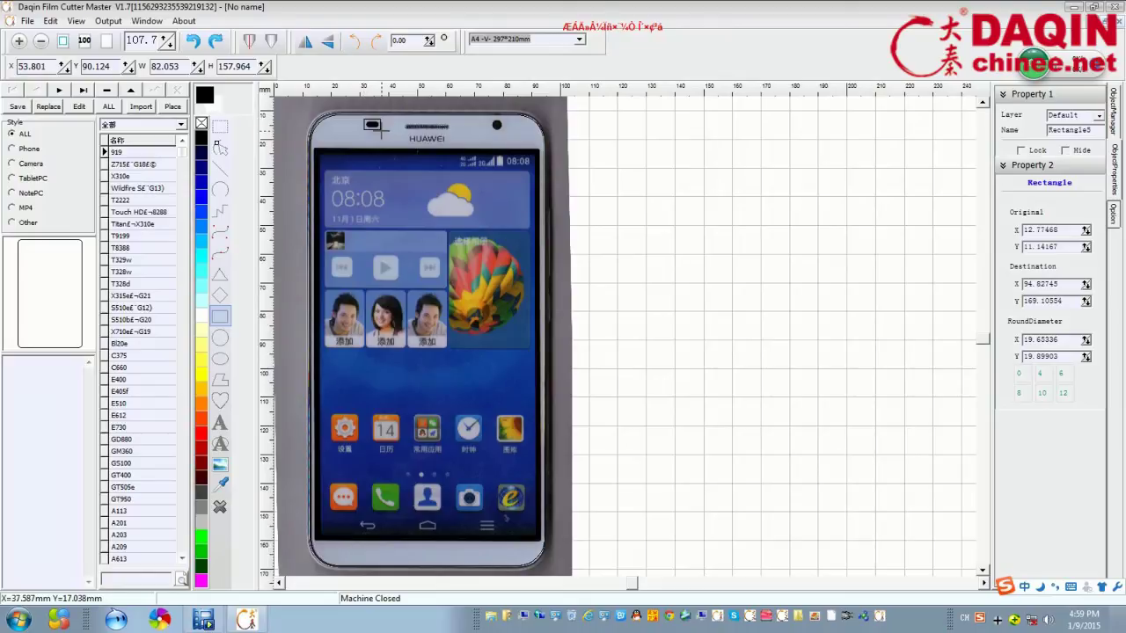
click(373, 124)
right_click(486, 170)
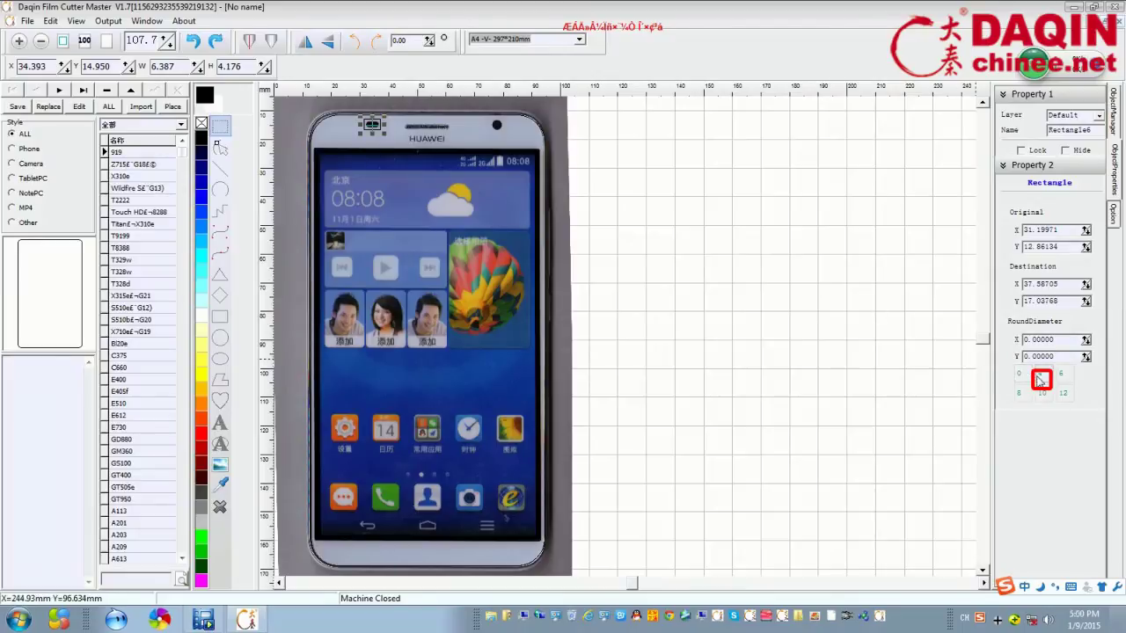
click(1040, 378)
click(463, 136)
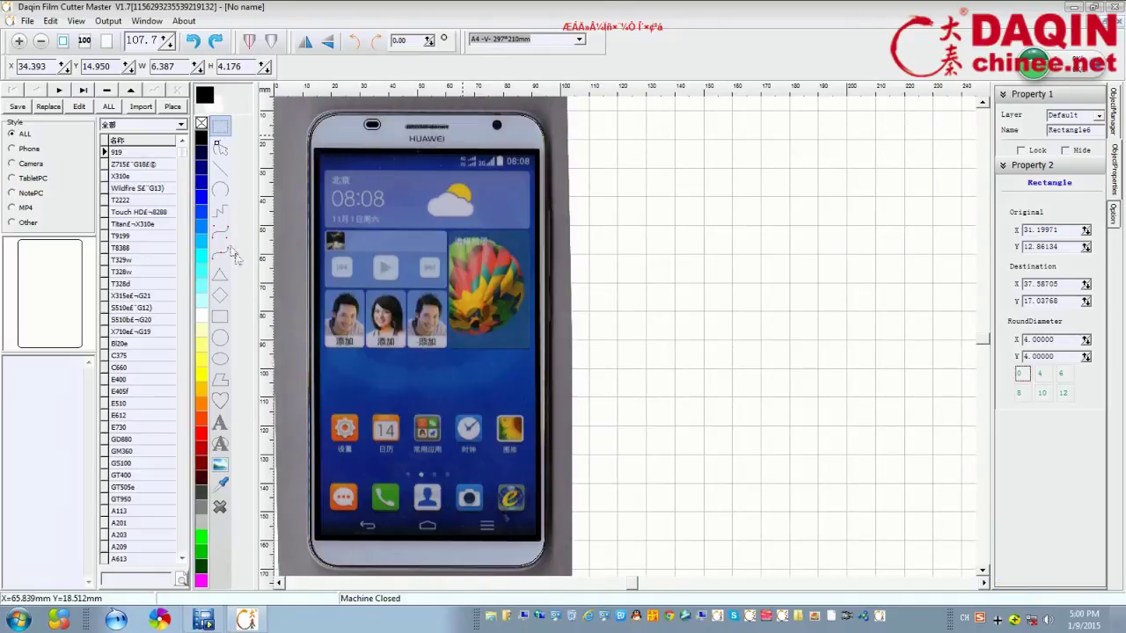
Step: Redraw the earpiece slot as a 17.688 × 3.931 rectangle with corners rounded to 4
click(216, 318)
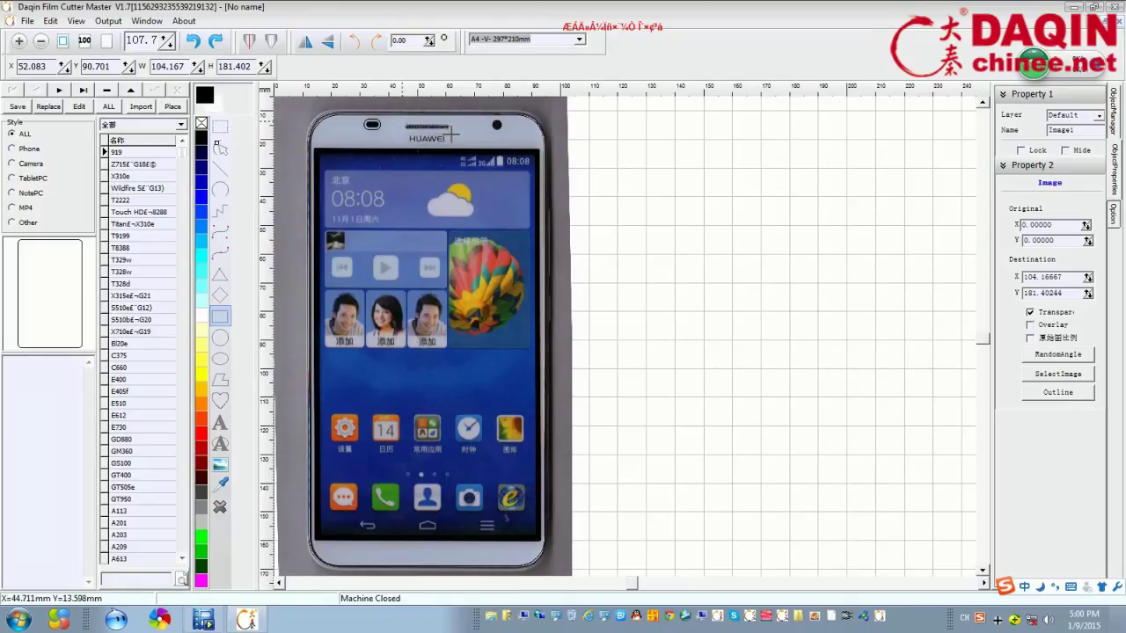
drag(455, 134, 455, 135)
drag(454, 136, 453, 136)
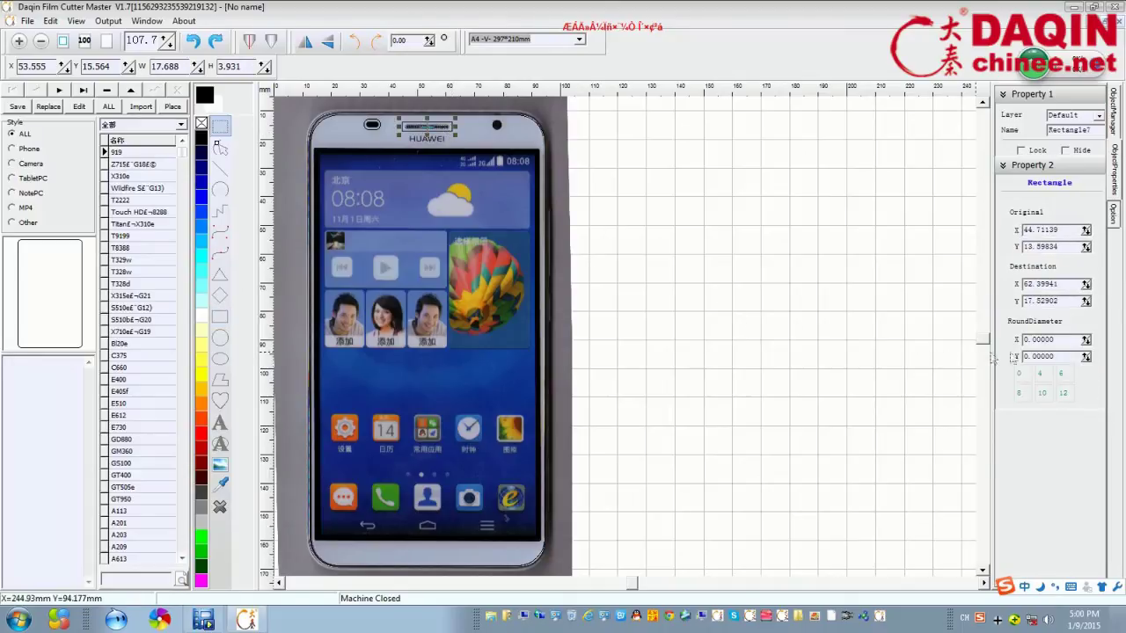
click(1042, 374)
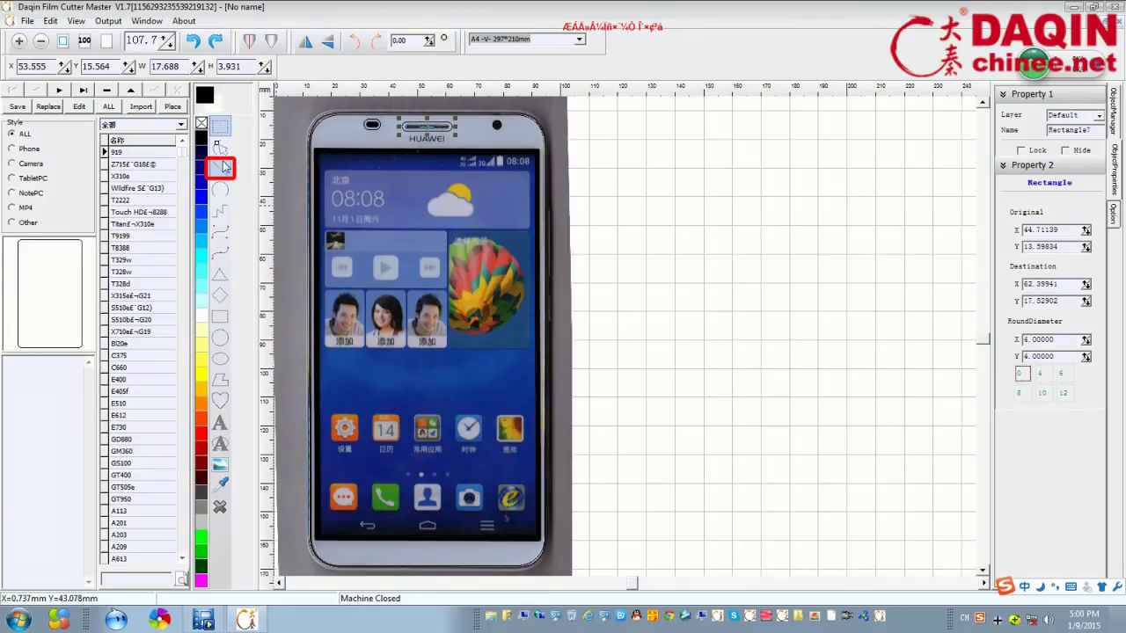
click(220, 345)
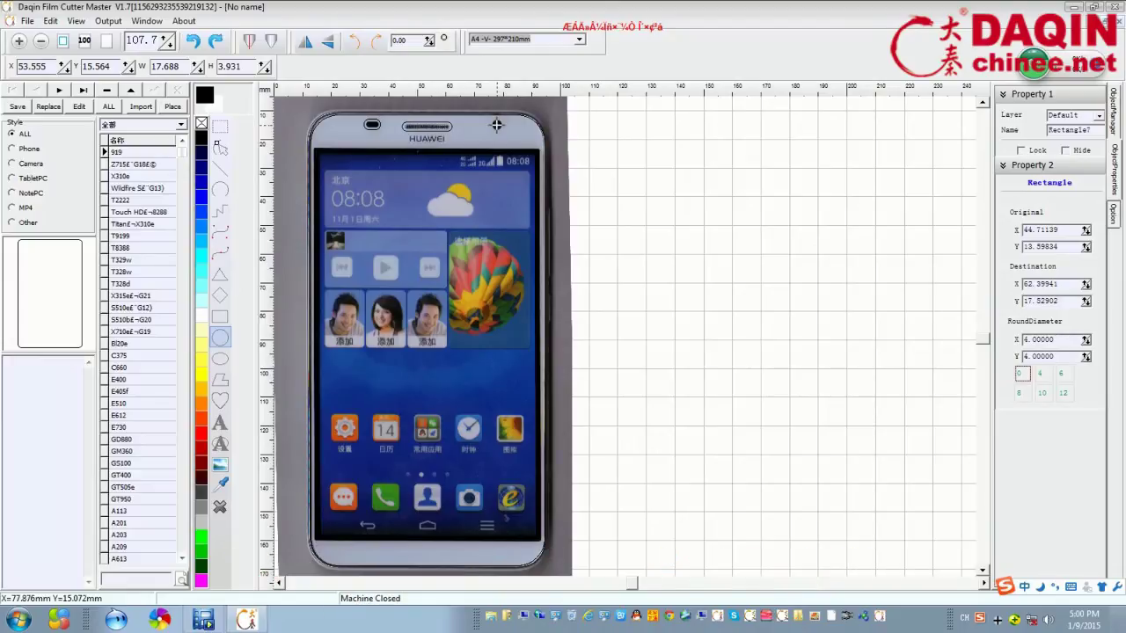
Step: Draw Circle8 of radius 2.91042 around the front camera, then deselect it
drag(497, 126, 502, 130)
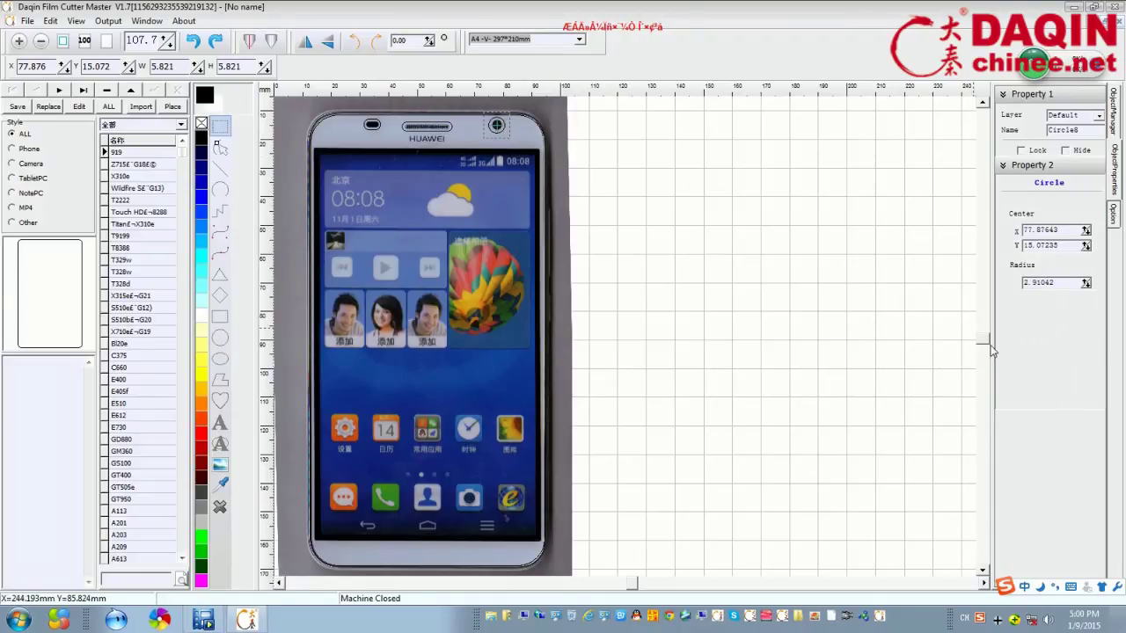
click(677, 343)
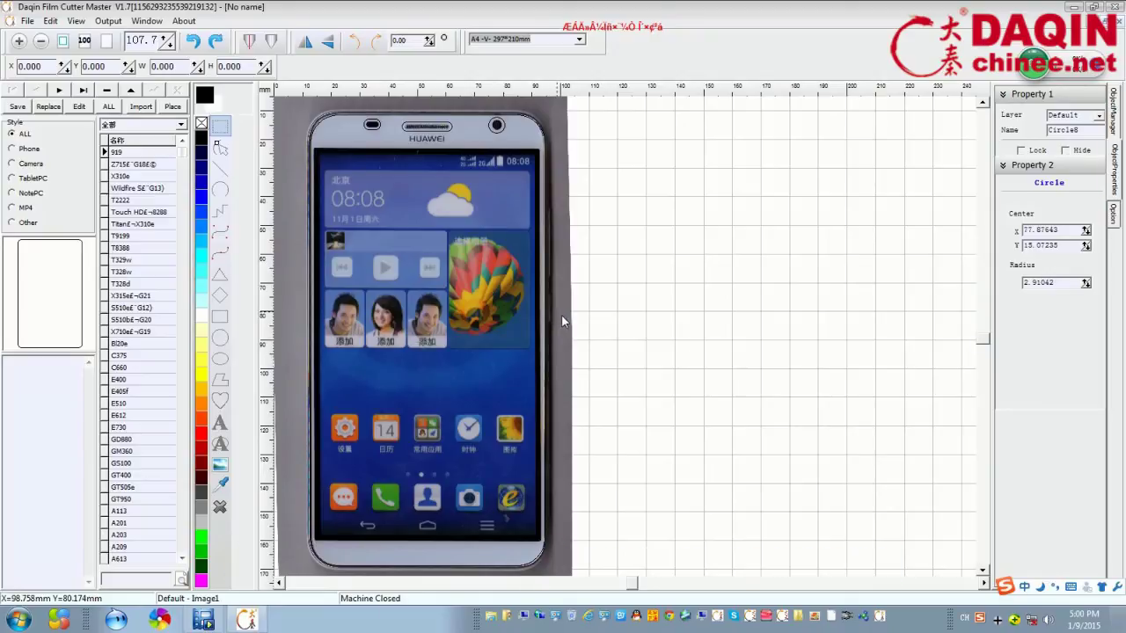
Step: Move the scanned phone photo away from the outline and delete it
mouse_move(561, 314)
mouse_down()
mouse_move(800, 336)
mouse_move(940, 327)
mouse_up()
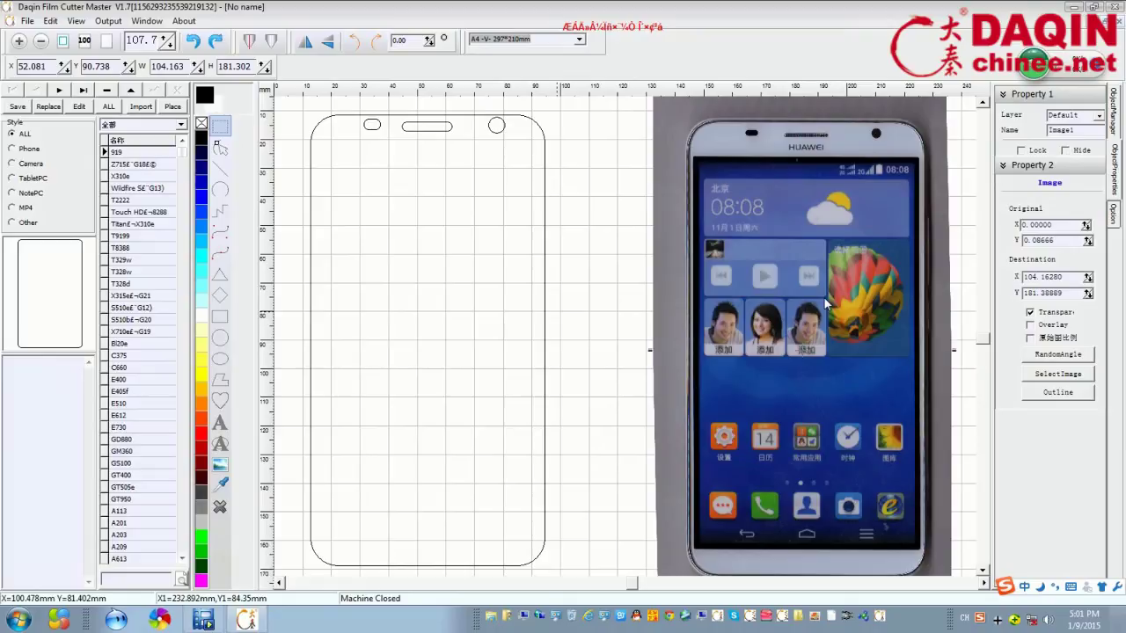
right_click(825, 303)
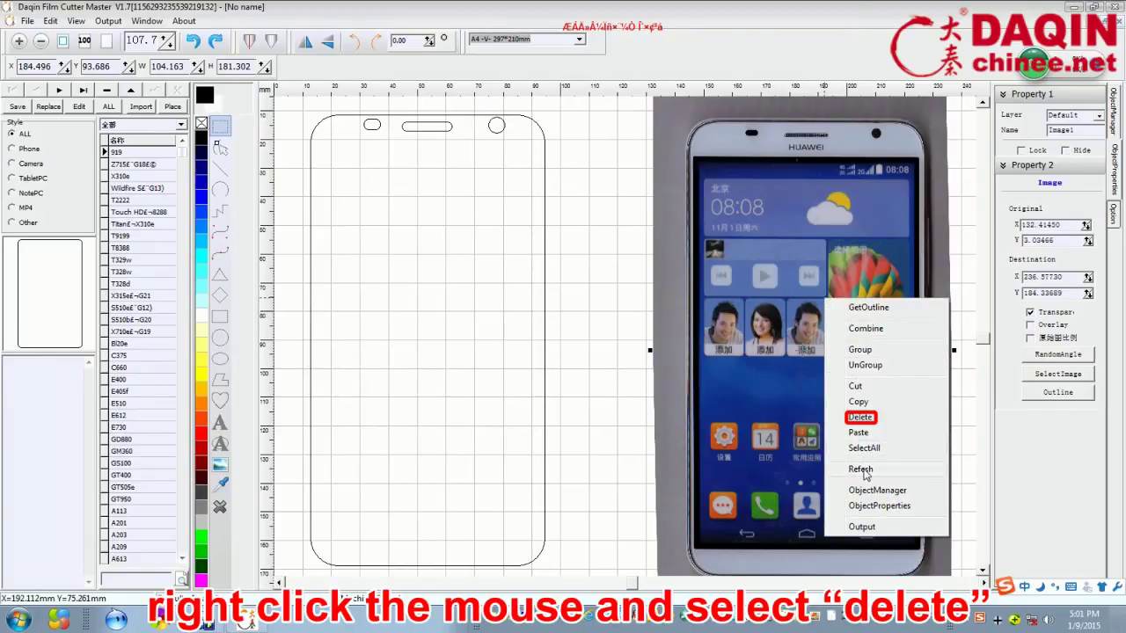
click(862, 418)
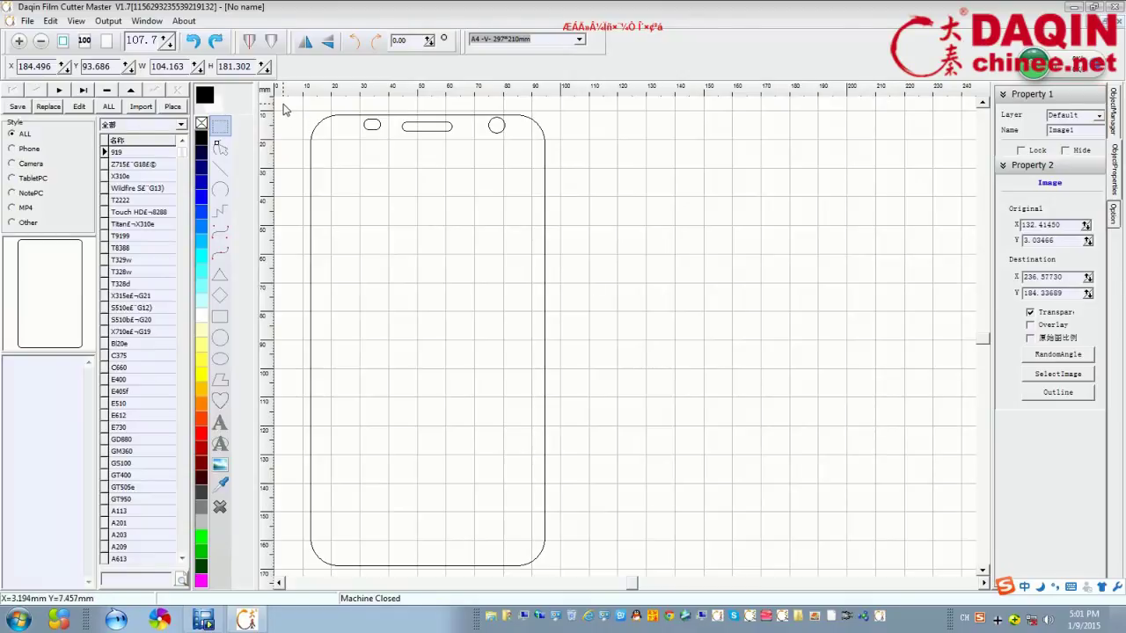
Step: Group all the traced shapes into one object
drag(283, 104, 586, 573)
right_click(482, 317)
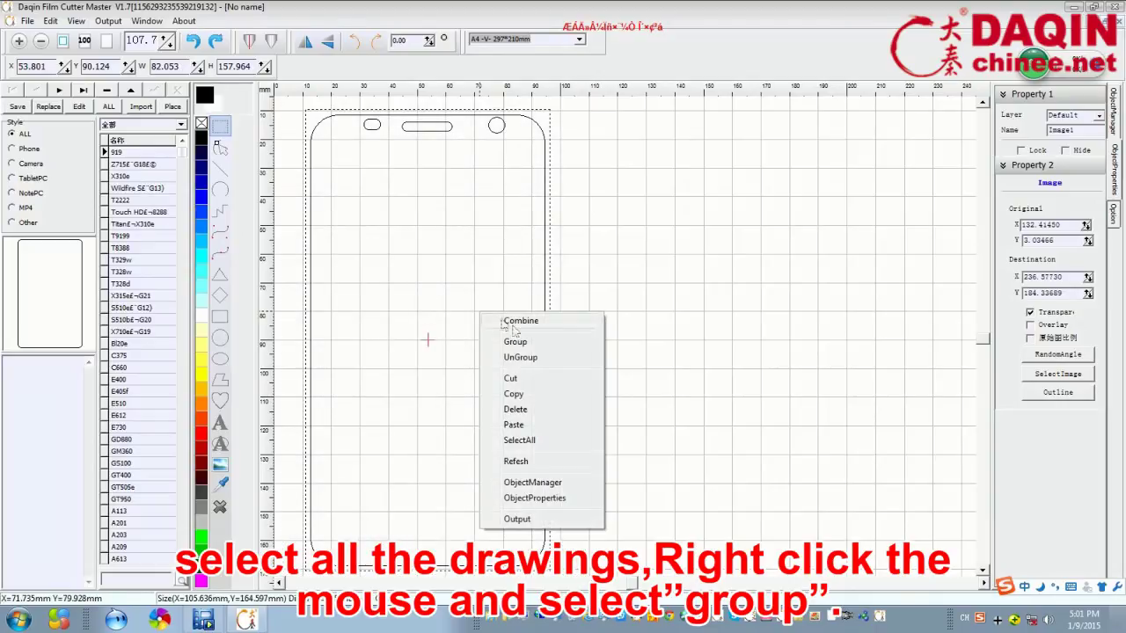
click(528, 346)
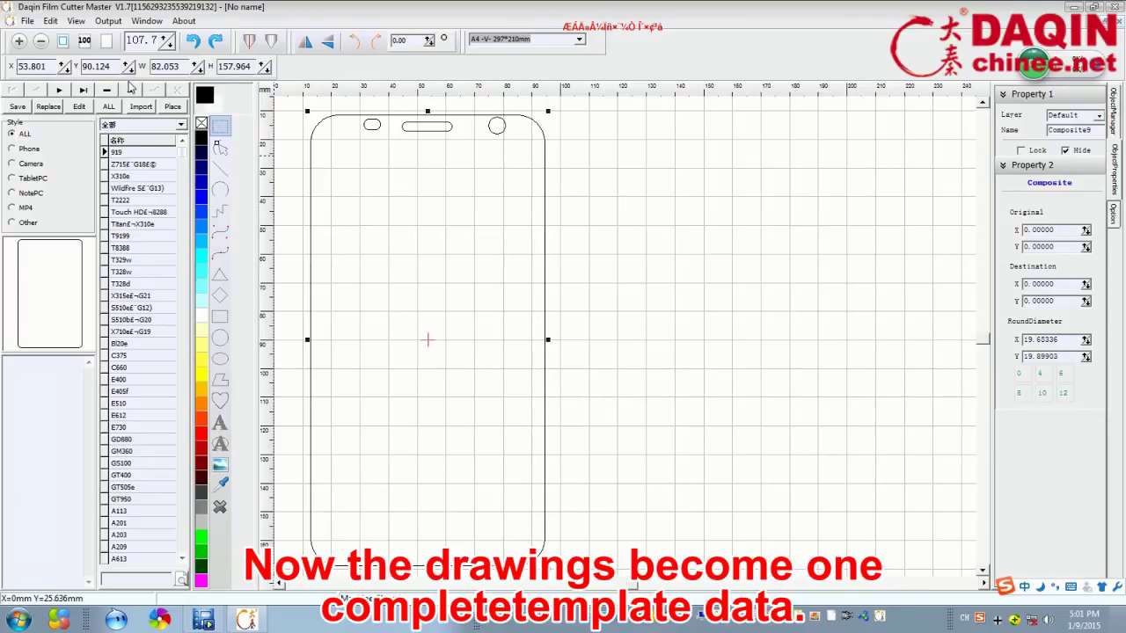
Step: Save the grouped outline as a template with company name Huawei
click(20, 106)
click(19, 107)
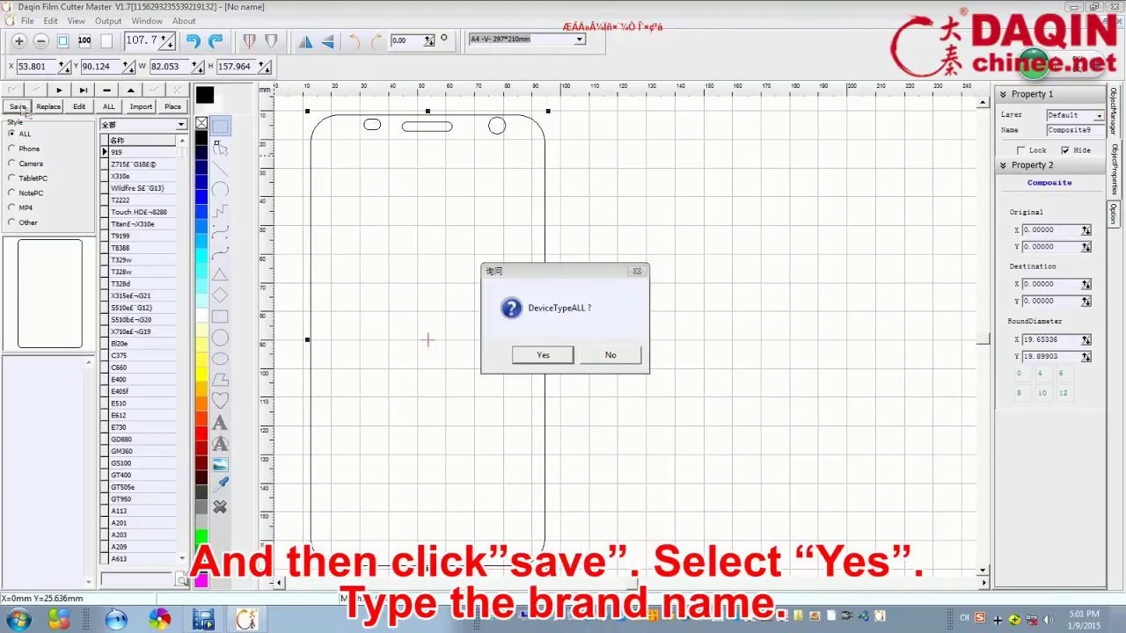
click(542, 355)
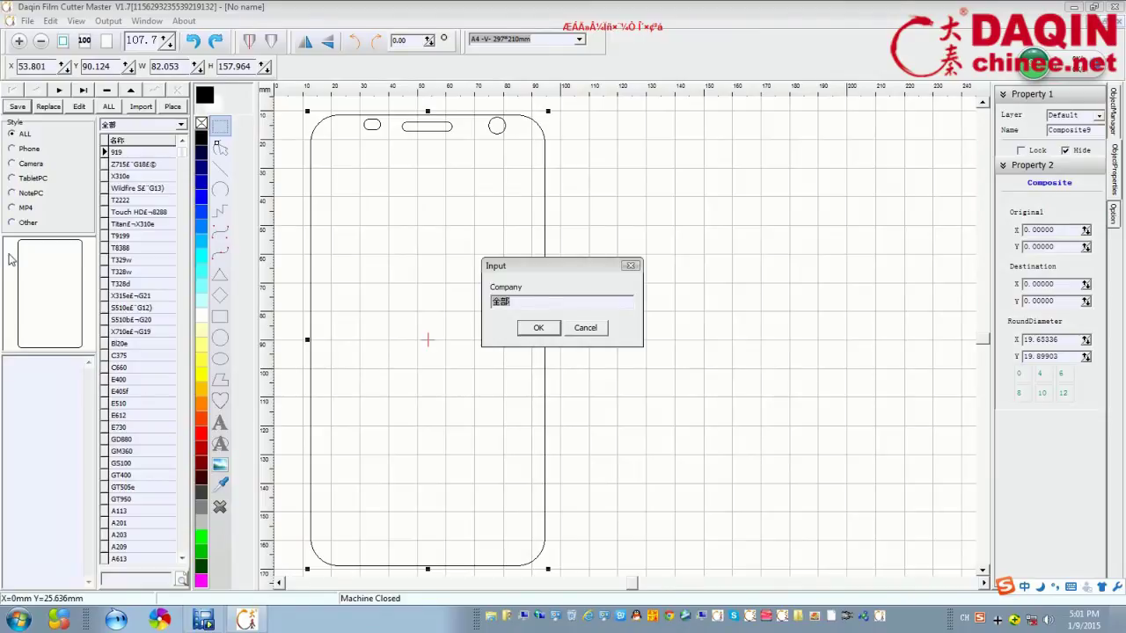
text(Huawei)
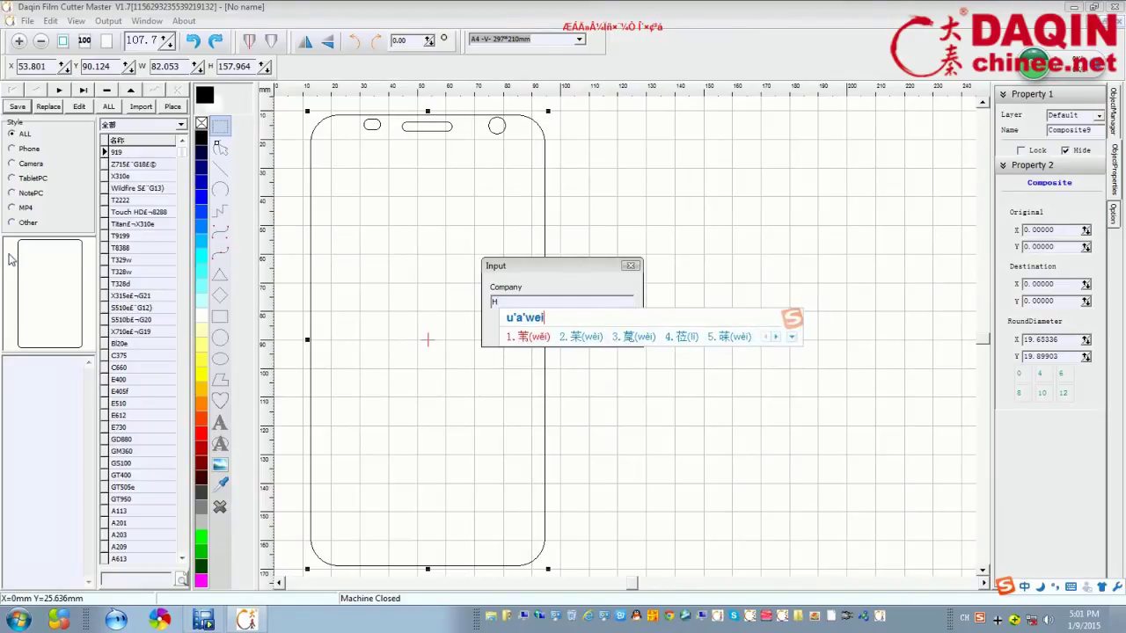
key(Return)
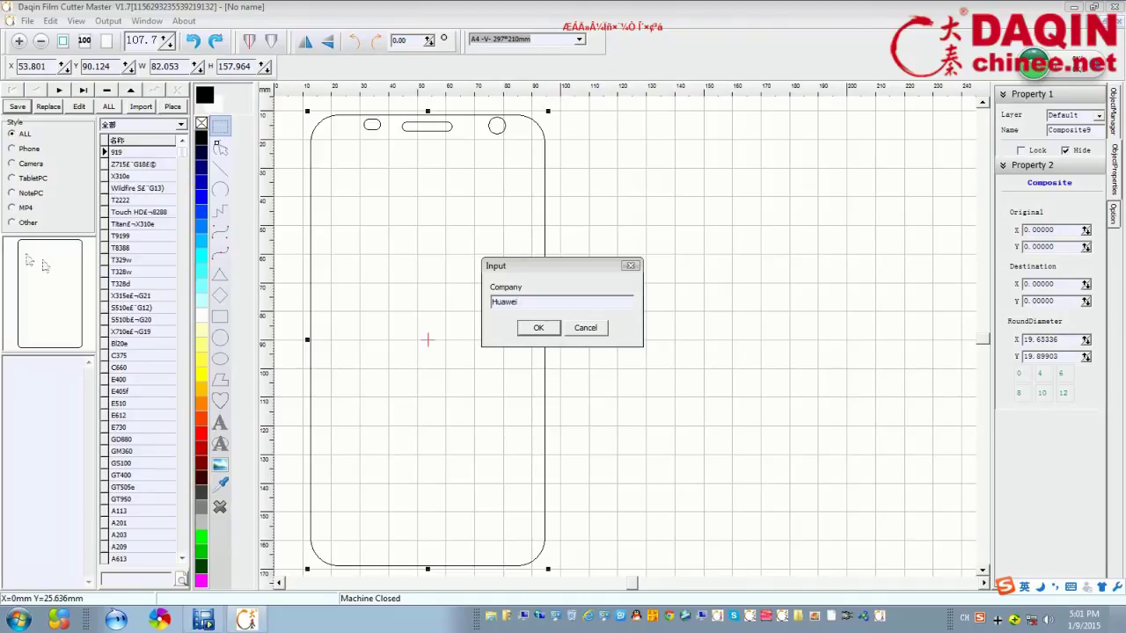
click(537, 328)
Step: Confirm the Style dialog to add model 566, then post the 566 entry
click(539, 328)
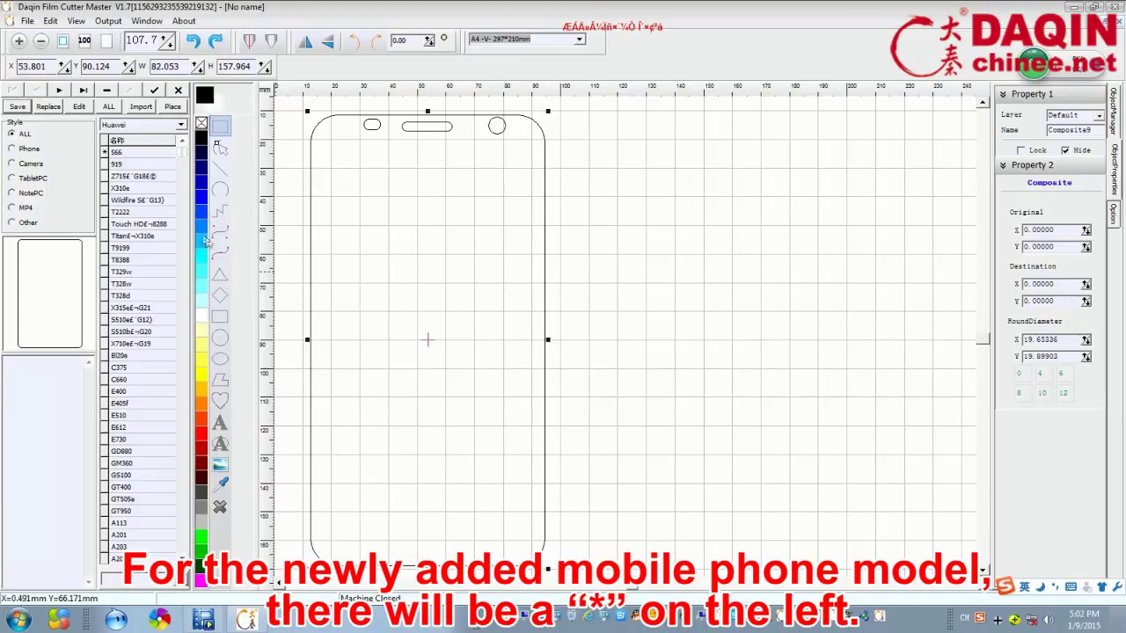
double_click(123, 153)
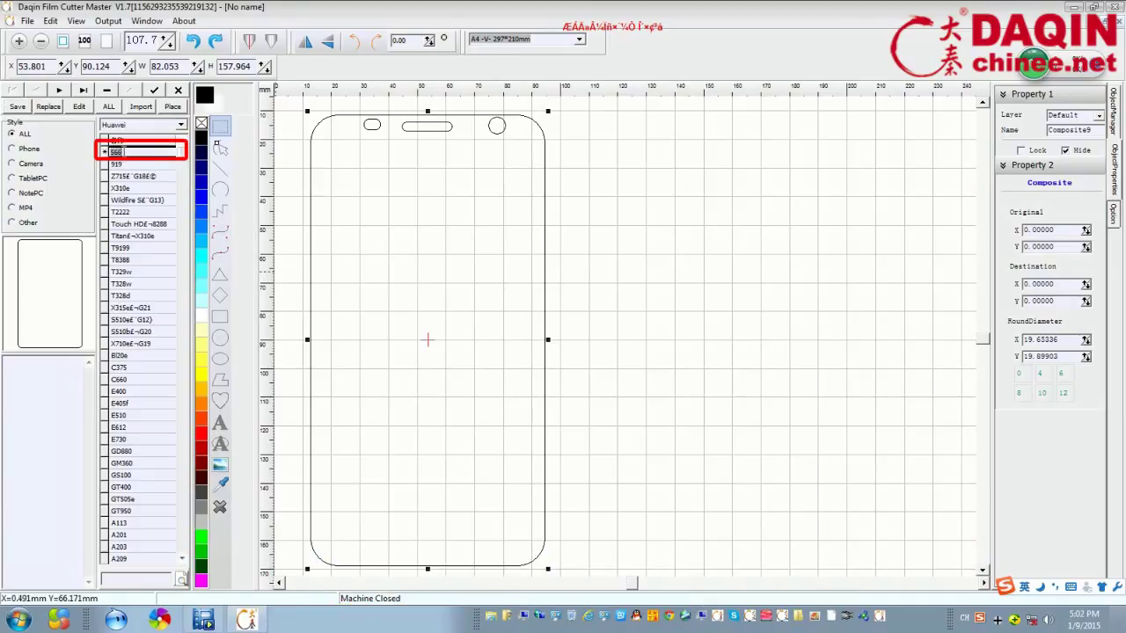
click(156, 91)
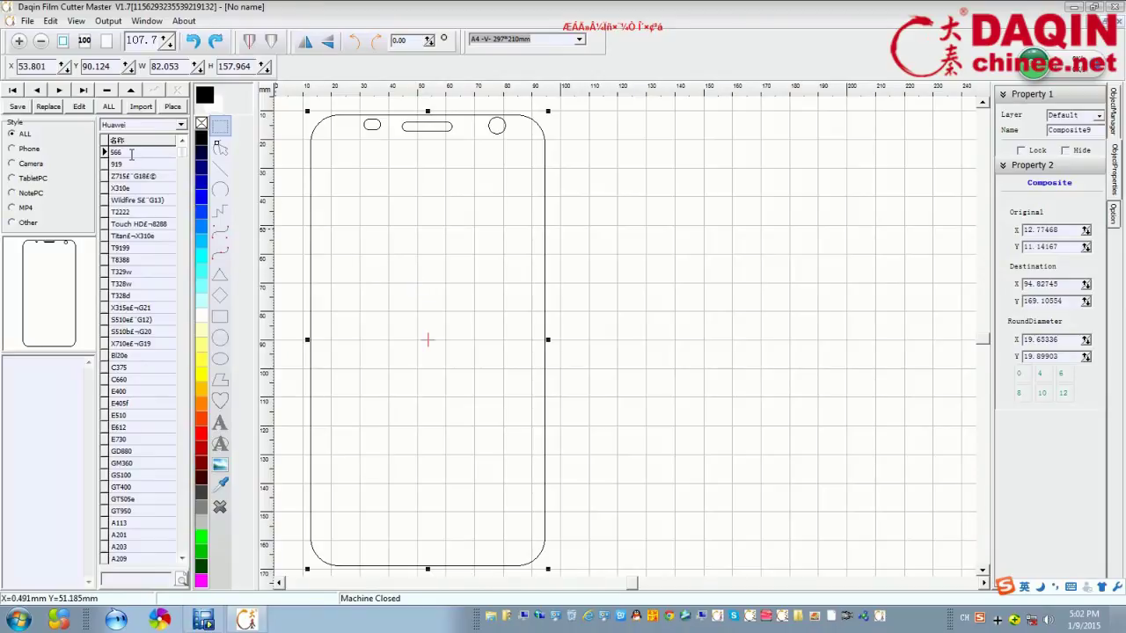
Step: Delete the hand-traced phone outline, leaving the canvas empty
right_click(399, 243)
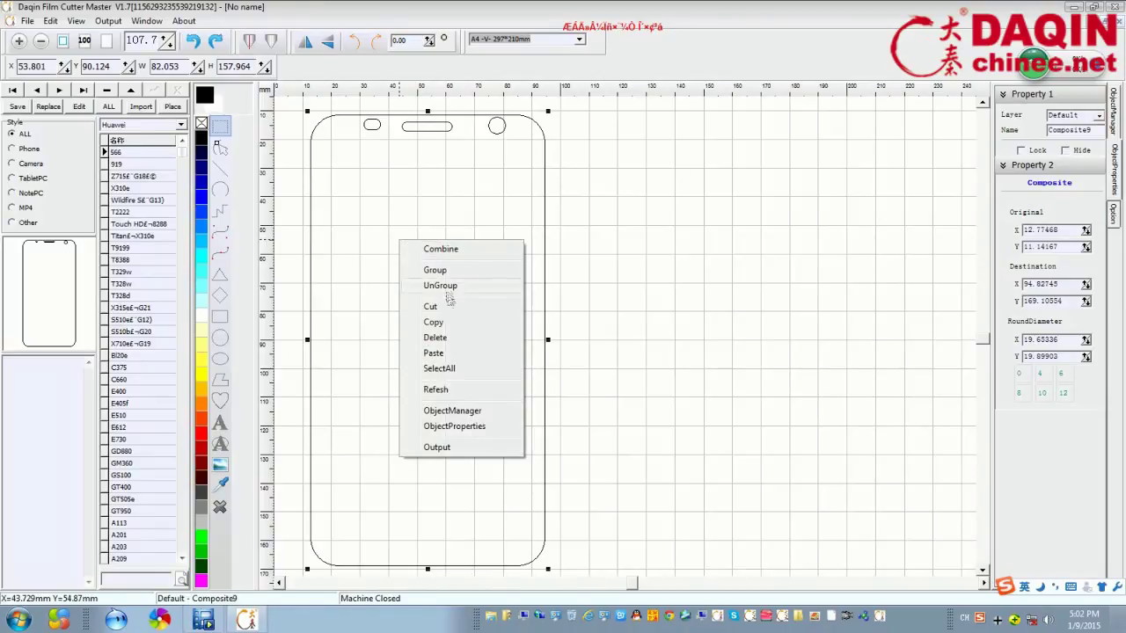
click(452, 338)
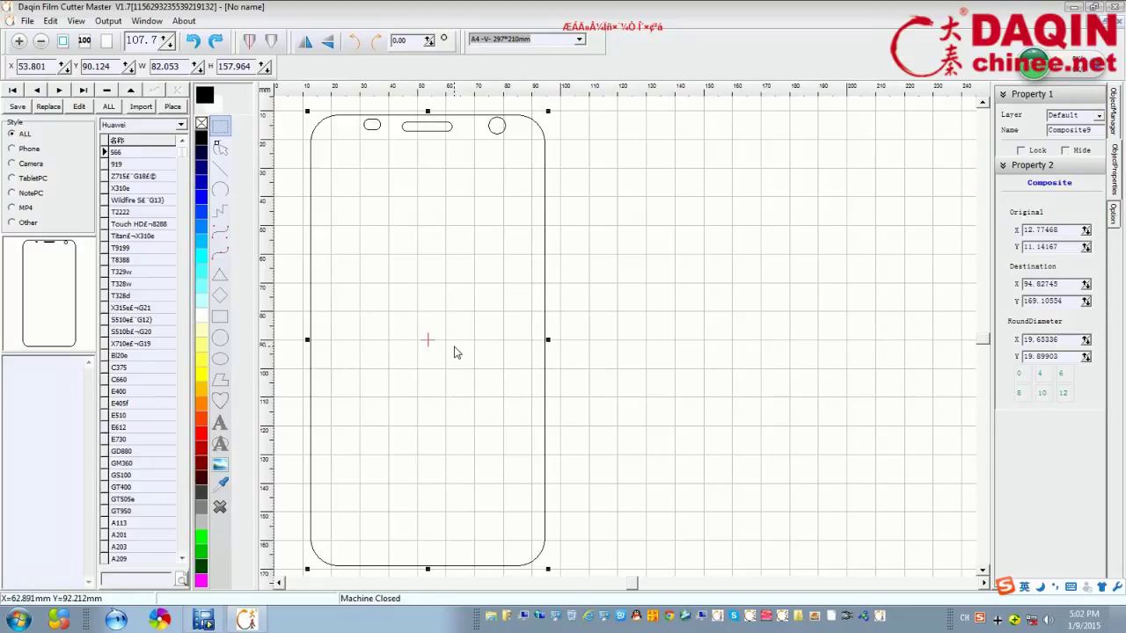
key(Delete)
right_click(444, 360)
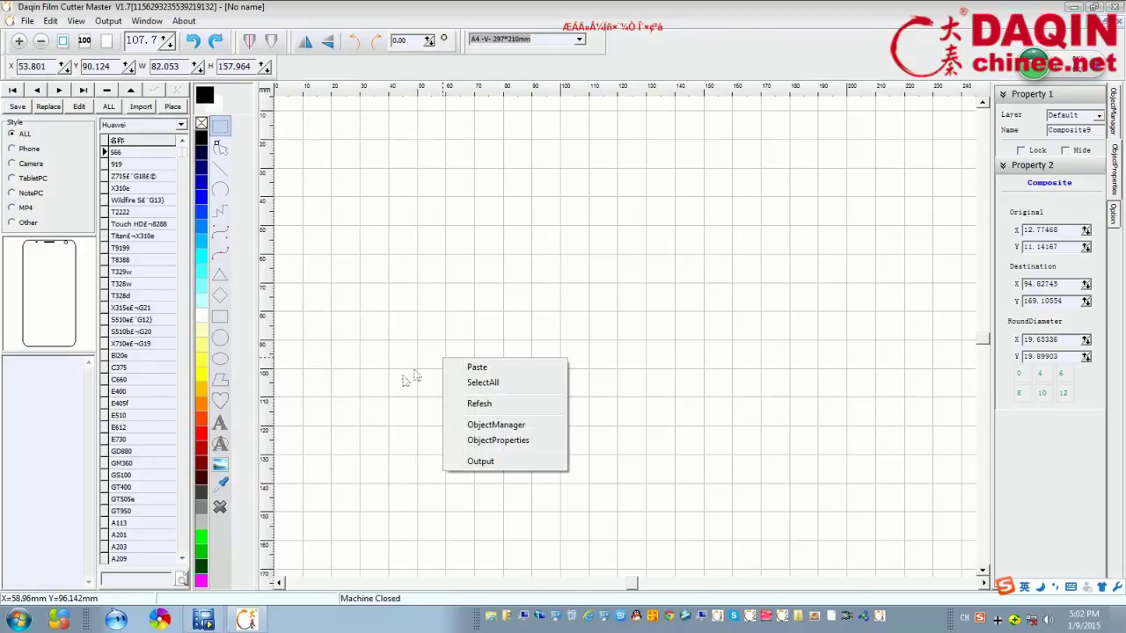
click(403, 381)
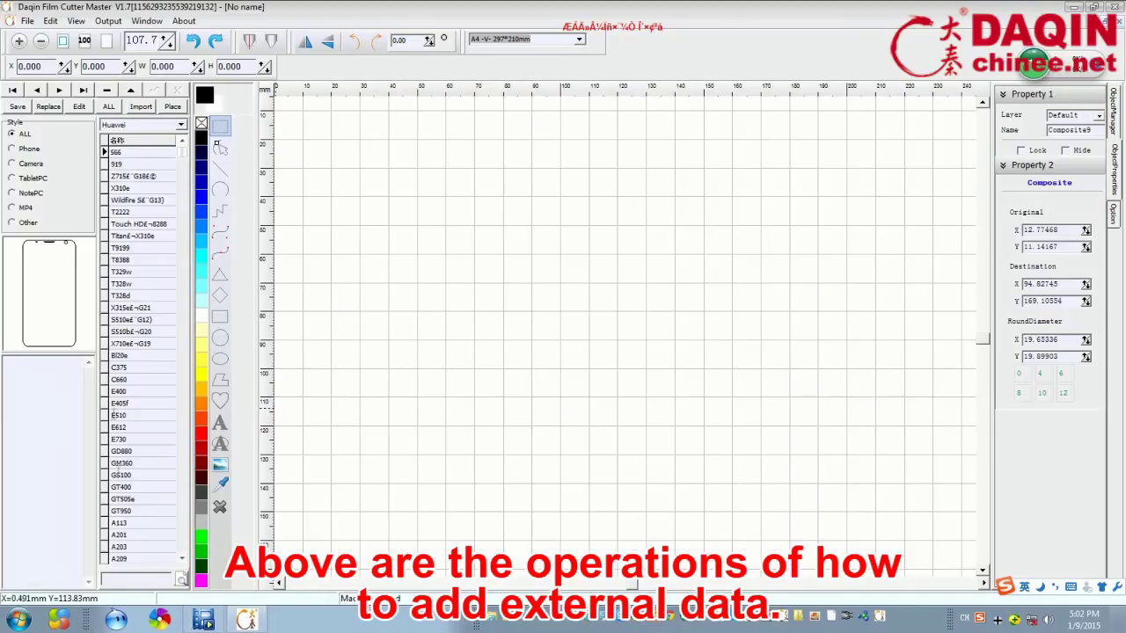
Step: Preview models in the template list and load the saved Huawei 566 onto the canvas
click(140, 165)
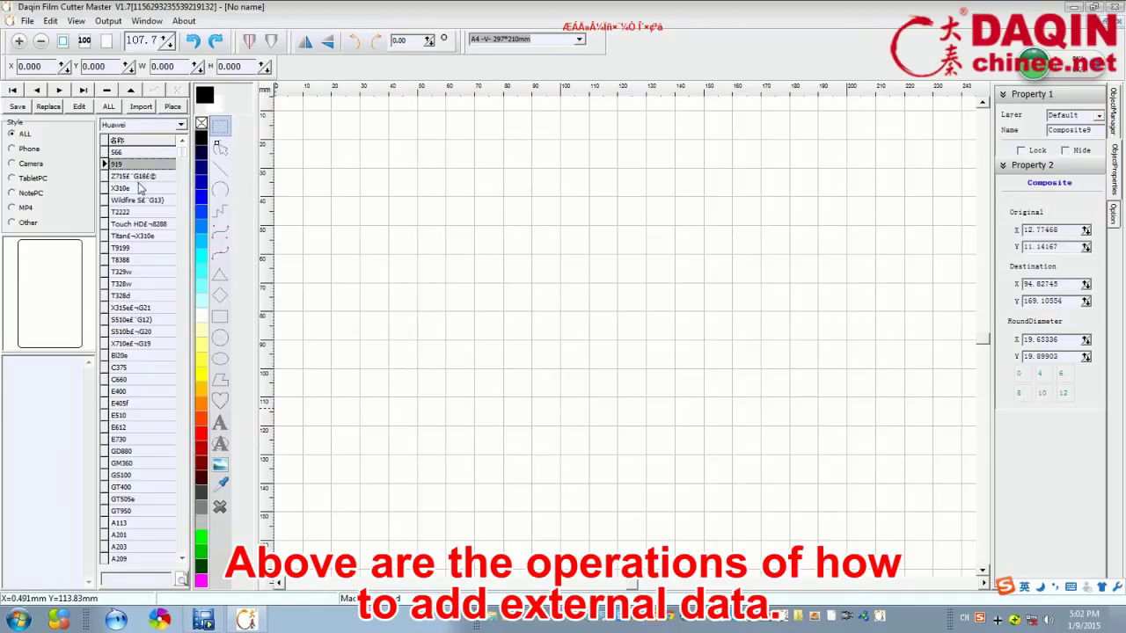
click(139, 178)
double_click(126, 154)
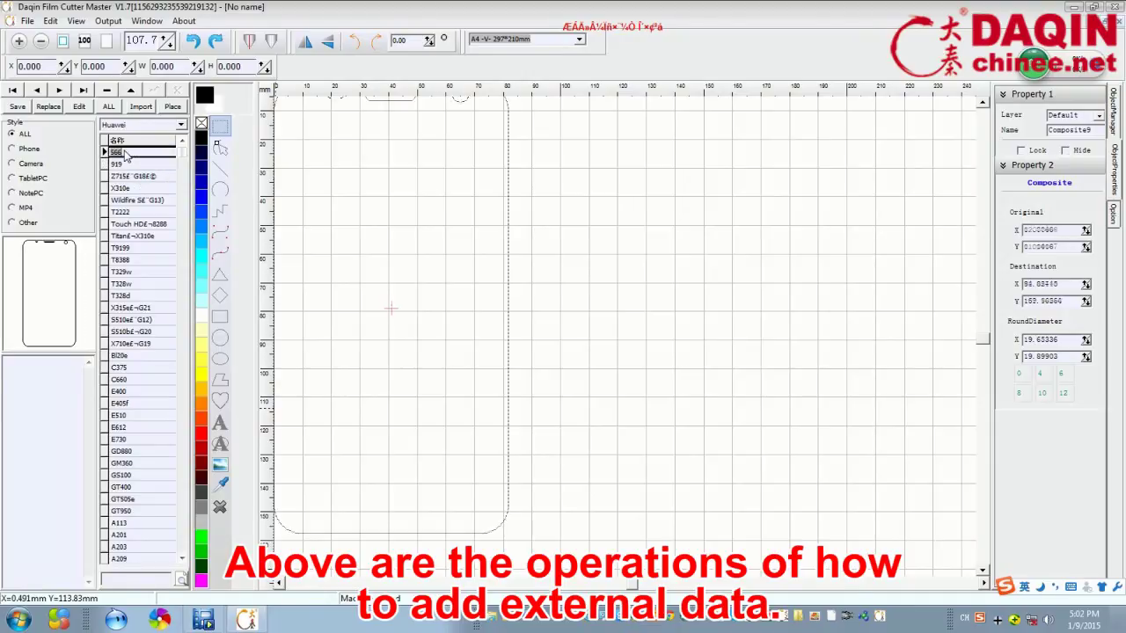